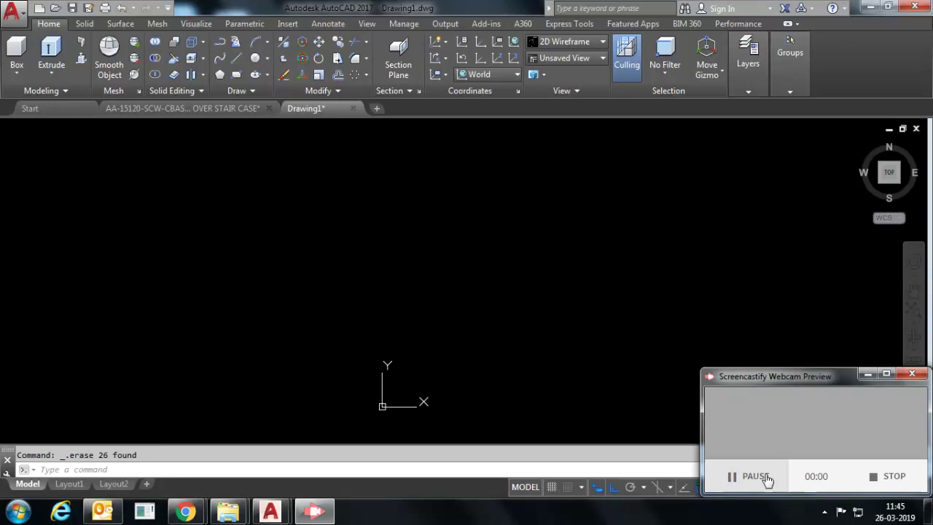
Draw a 6-sided polygon fitted to a circle of radius 200, then zoom to fit it.
{"action": "left_click", "coordinate": [761, 479]}
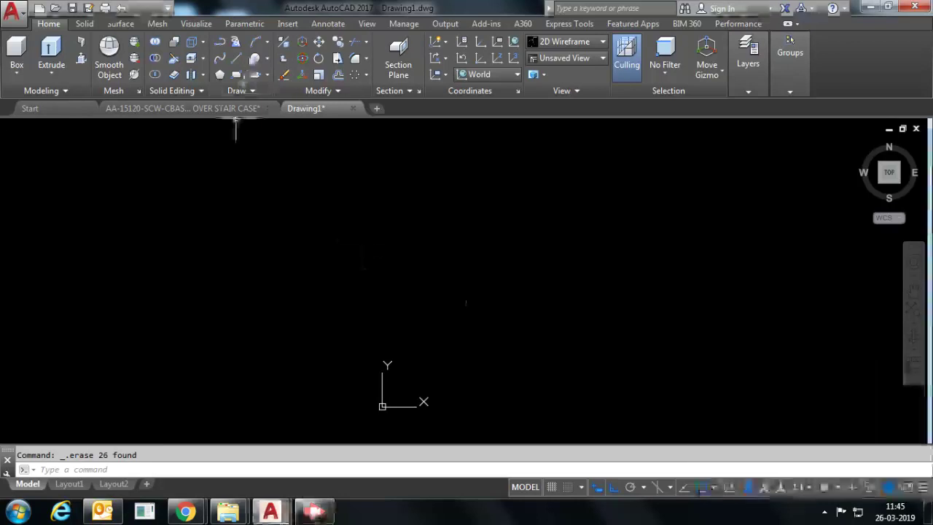
{"action": "left_click", "coordinate": [220, 74]}
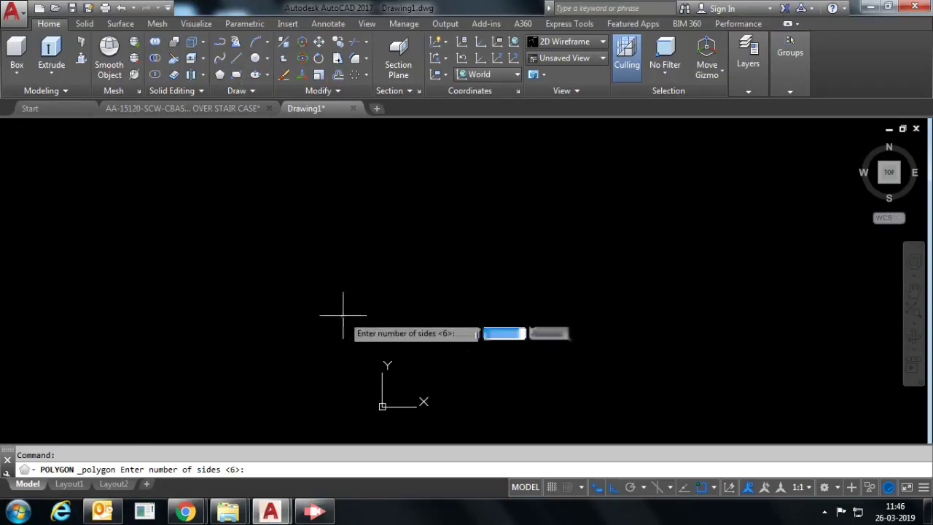
{"action": "key", "text": "Return"}
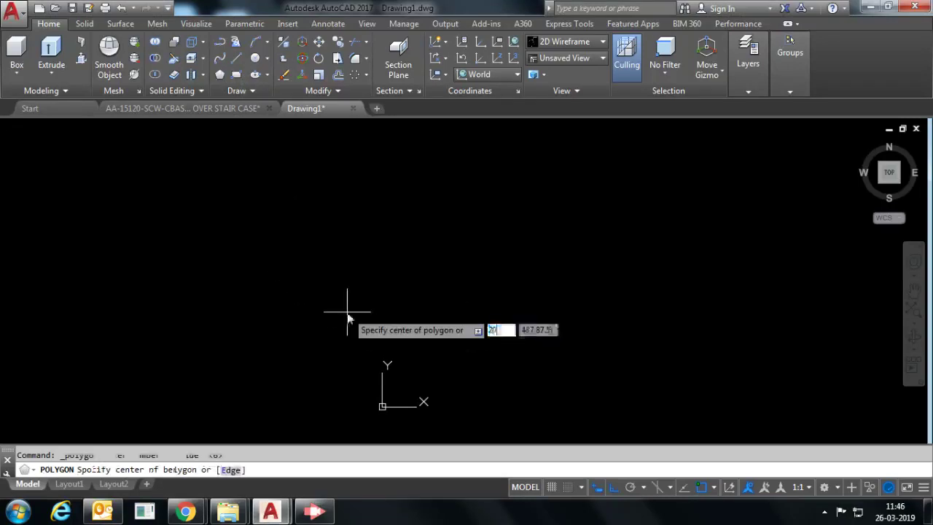
{"action": "type", "text": "0"}
{"action": "key", "text": "Return"}
{"action": "key", "text": "Down"}
{"action": "key", "text": "Return"}
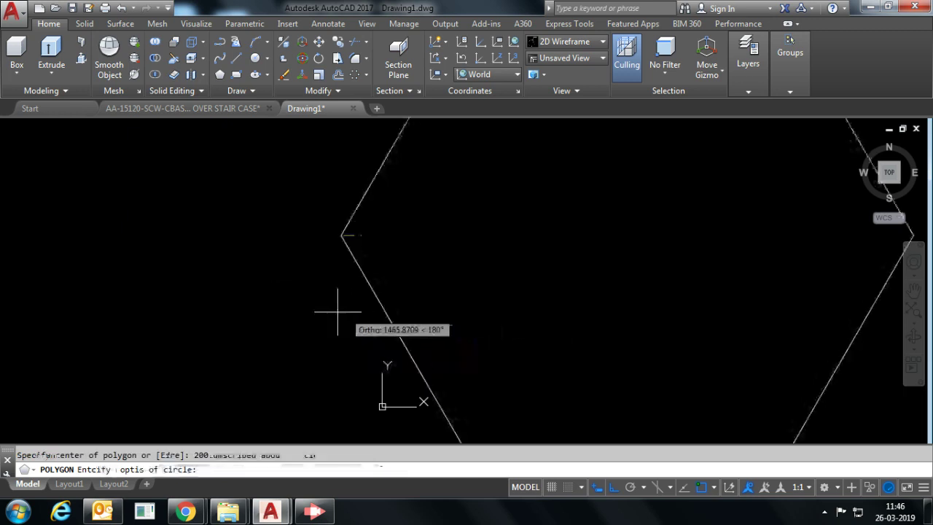
{"action": "scroll", "coordinate": [337, 312], "scroll_direction": "down", "scroll_amount": 2}
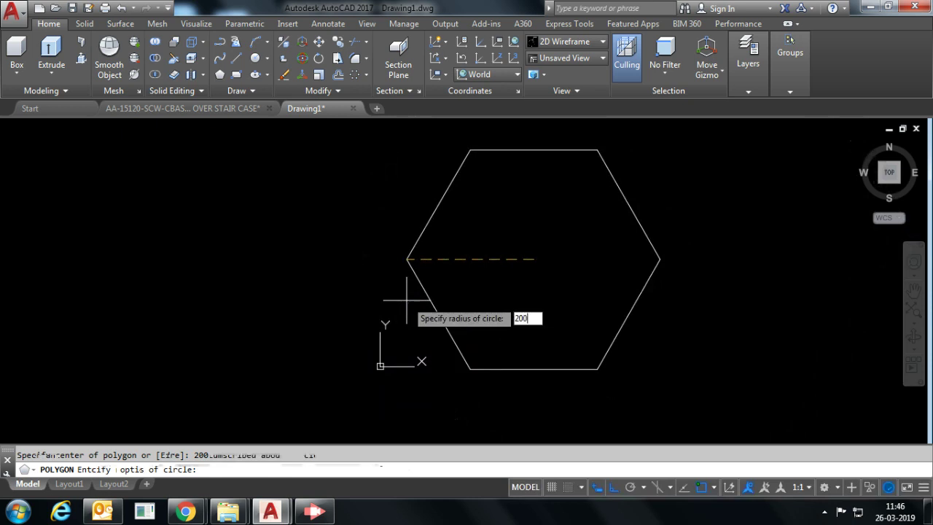
{"action": "key", "text": "Return"}
{"action": "middle_click", "coordinate": [335, 313]}
{"action": "scroll", "coordinate": [320, 312], "scroll_direction": "down", "scroll_amount": 2}
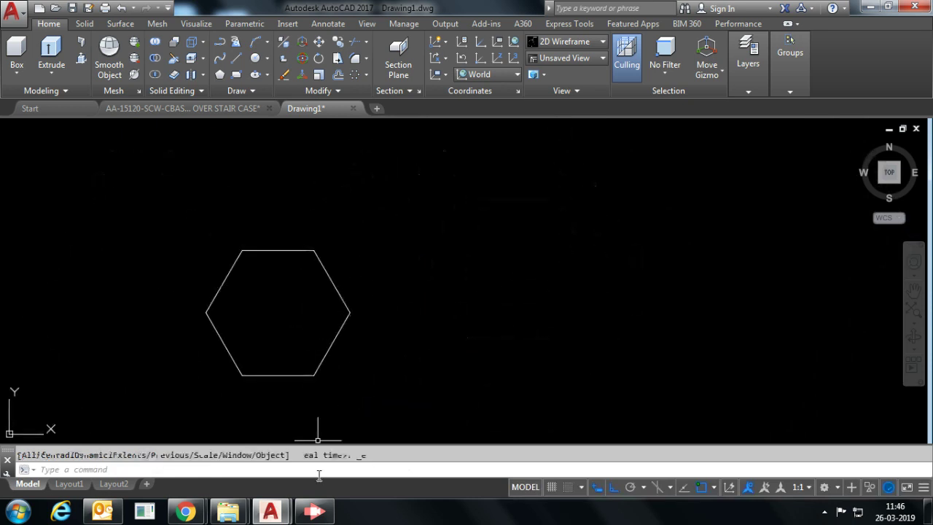
Draw a vertical projector up from the hexagon's right corner and a horizontal top line across it.
{"action": "left_click", "coordinate": [314, 510]}
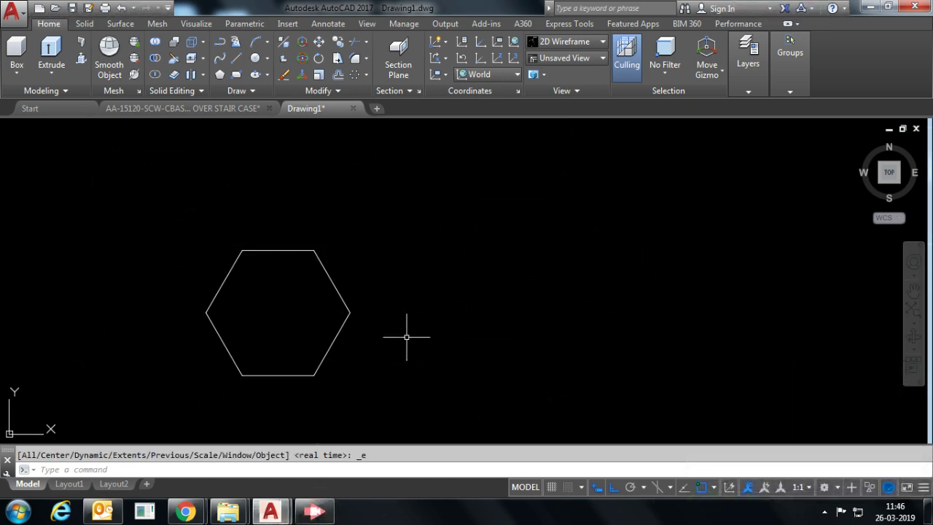
{"action": "key", "text": "l"}
{"action": "key", "text": "Return"}
{"action": "left_click", "coordinate": [350, 312]}
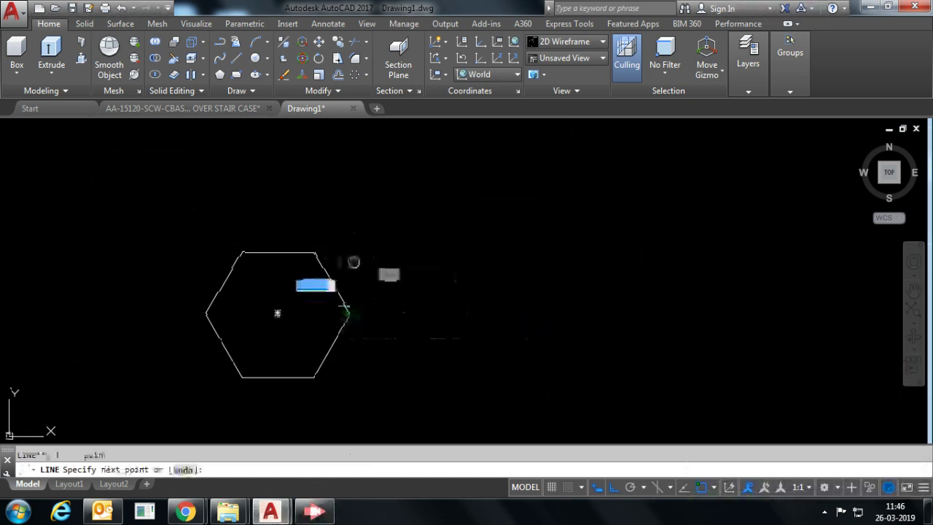
{"action": "left_click", "coordinate": [350, 229]}
{"action": "left_click", "coordinate": [204, 229]}
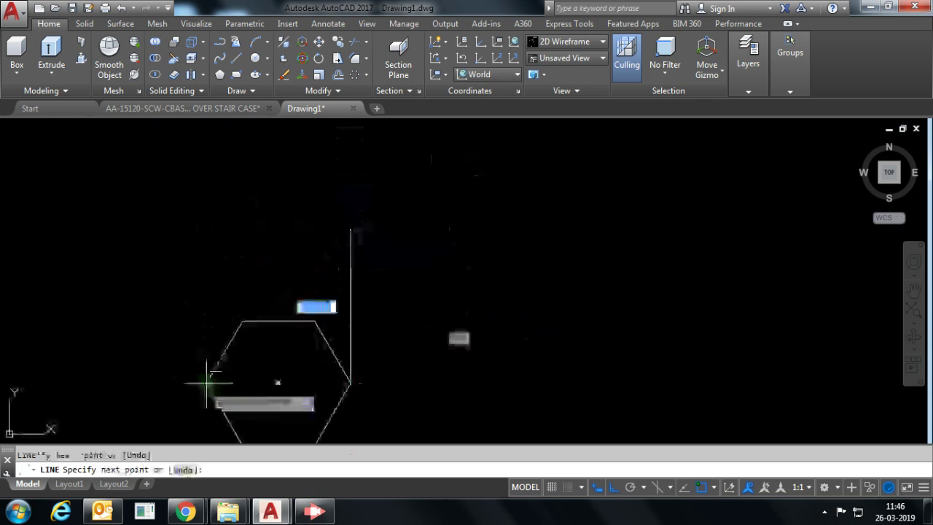
{"action": "left_click", "coordinate": [183, 230]}
{"action": "key", "text": "Return"}
{"action": "key", "text": "Return"}
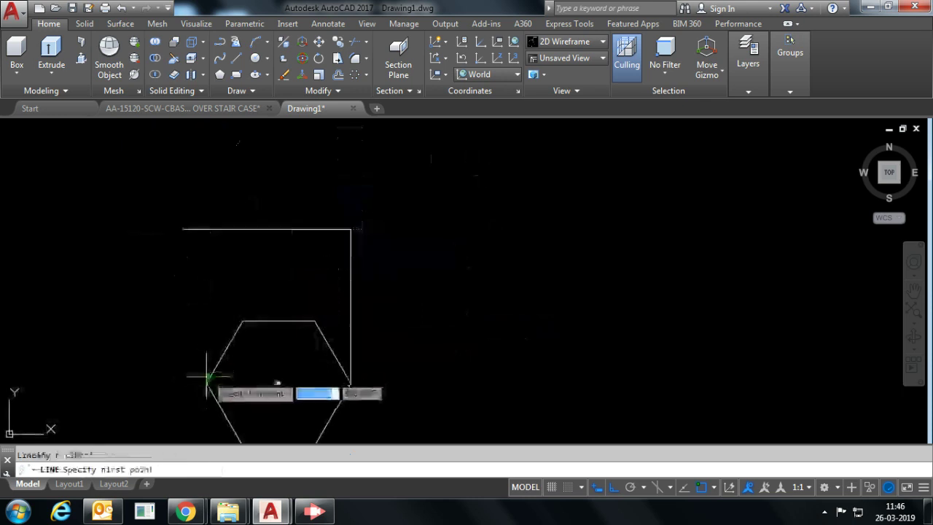
Trim the top line's left overhang to close the projection box.
{"action": "left_click", "coordinate": [183, 229]}
{"action": "key", "text": "Escape"}
{"action": "left_click_drag", "start_coordinate": [406, 191], "coordinate": [149, 286]}
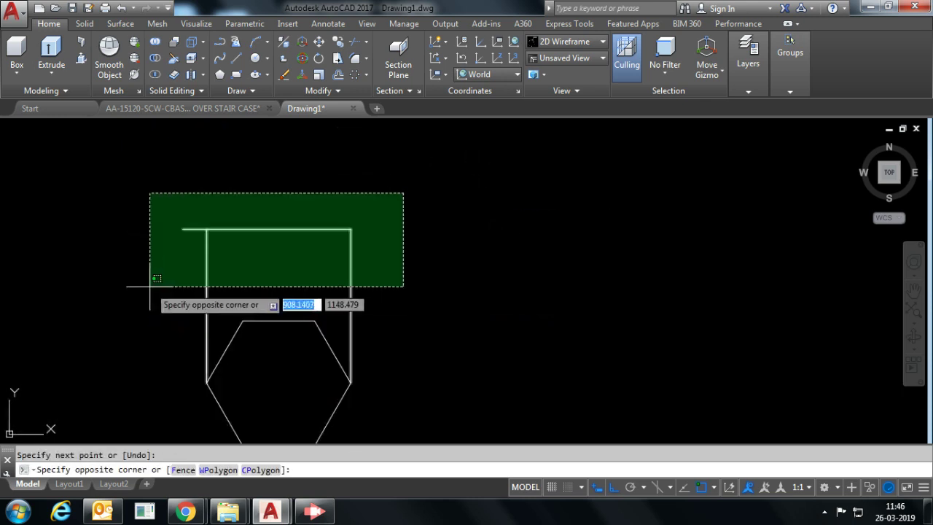
{"action": "type", "text": "r"}
{"action": "key", "text": "Return"}
{"action": "left_click_drag", "start_coordinate": [187, 211], "coordinate": [218, 264]}
{"action": "key", "text": "Escape"}
{"action": "scroll", "coordinate": [258, 275], "scroll_direction": "down", "scroll_amount": 2}
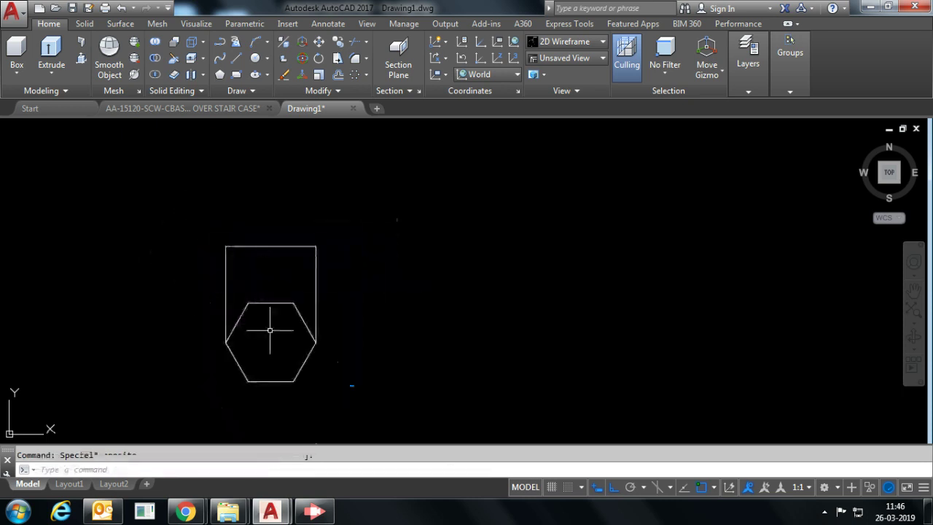
{"action": "key", "text": "Return"}
{"action": "left_click", "coordinate": [270, 245]}
{"action": "middle_click_drag", "start_coordinate": [270, 245], "coordinate": [275, 332]}
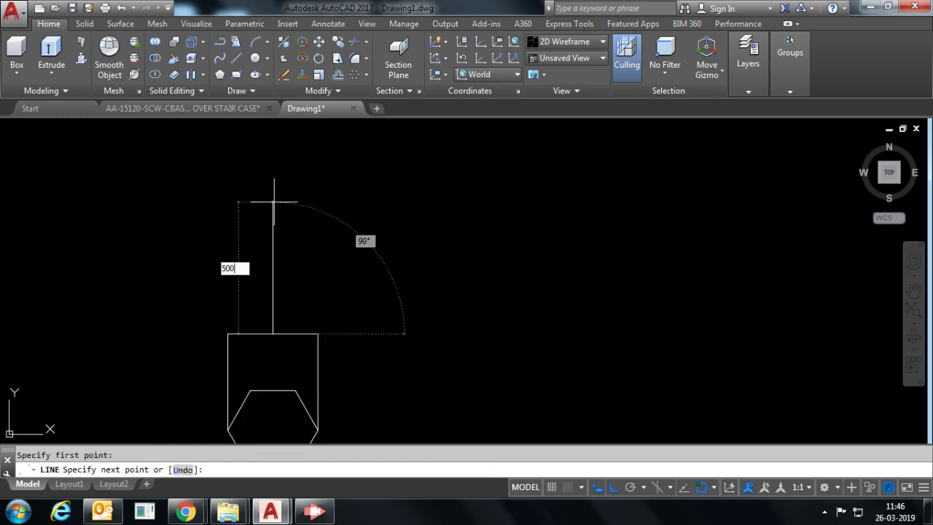
Connect the apex, 500 above the box top's midpoint, to both top corners of the box.
{"action": "left_click", "coordinate": [228, 334]}
{"action": "key", "text": "Return"}
{"action": "key", "text": "Return"}
{"action": "left_click", "coordinate": [273, 222]}
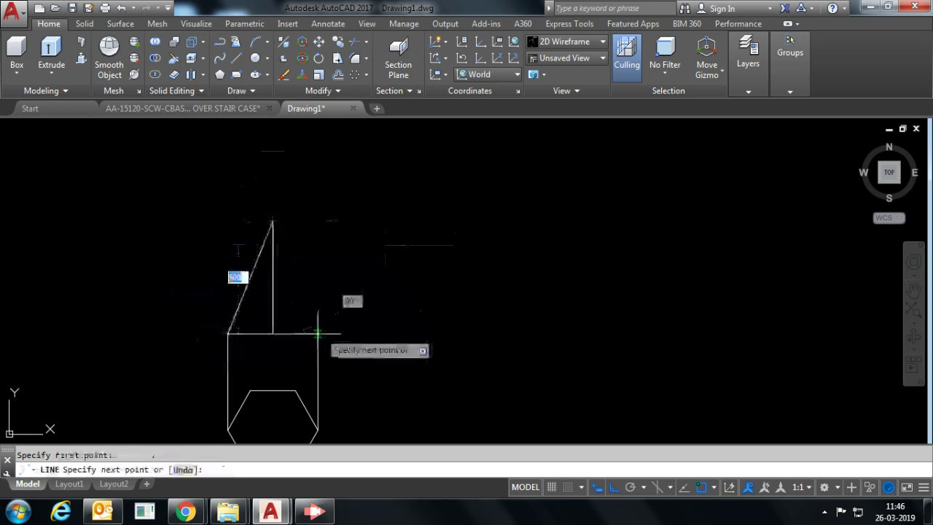
{"action": "left_click", "coordinate": [318, 334]}
{"action": "key", "text": "Return"}
{"action": "key", "text": "Return"}
{"action": "left_click", "coordinate": [295, 391]}
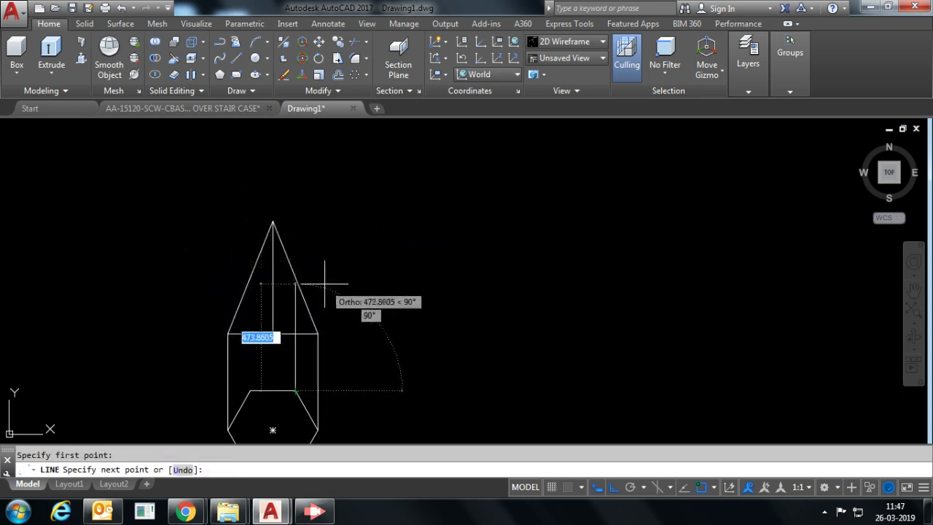
{"action": "key", "text": "Escape"}
{"action": "middle_click_drag", "start_coordinate": [367, 381], "coordinate": [337, 312]}
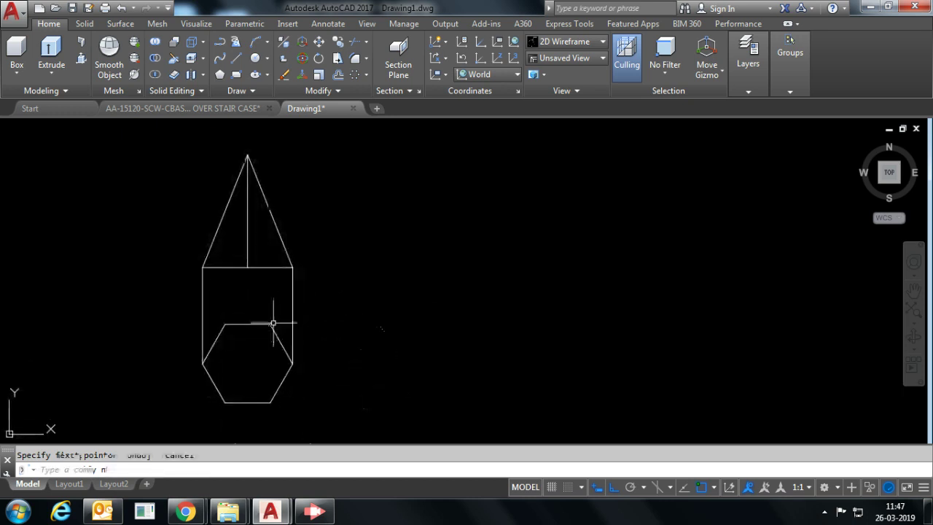
{"action": "scroll", "coordinate": [315, 340], "scroll_direction": "down", "scroll_amount": 4}
{"action": "left_click", "coordinate": [321, 511]}
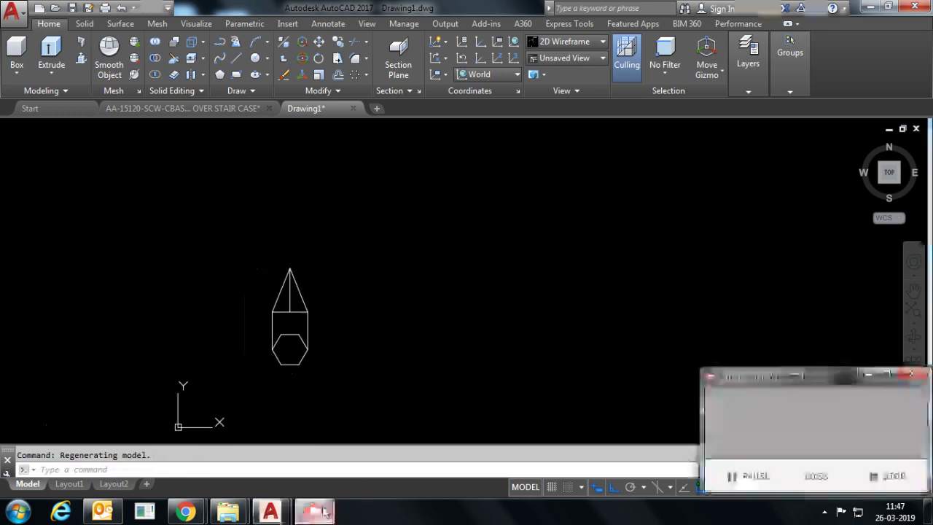
Project the hexagon's upper corners to the box top, join them to the apex, and erase the vertical box lines.
{"action": "left_click", "coordinate": [736, 475]}
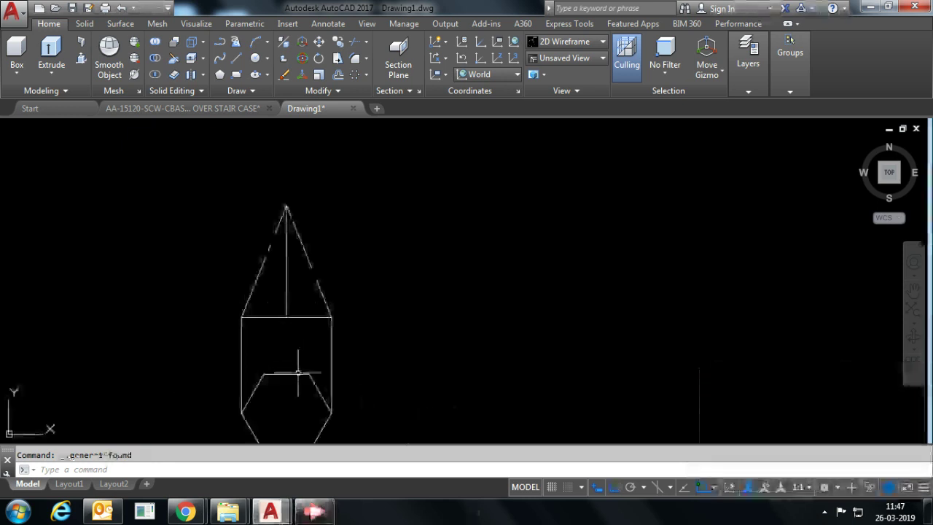
{"action": "type", "text": "l"}
{"action": "key", "text": "Return"}
{"action": "left_click", "coordinate": [309, 373]}
{"action": "left_click", "coordinate": [310, 318]}
{"action": "key", "text": "Return"}
{"action": "key", "text": "Return"}
{"action": "left_click", "coordinate": [264, 374]}
{"action": "left_click", "coordinate": [263, 317]}
{"action": "left_click", "coordinate": [287, 211]}
{"action": "left_click", "coordinate": [310, 318]}
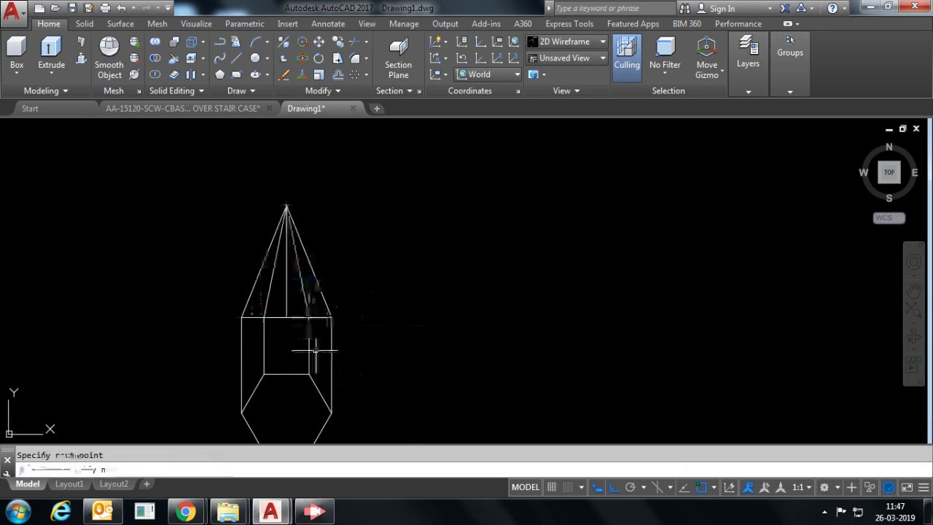
{"action": "key", "text": "Return"}
{"action": "left_click", "coordinate": [364, 343]}
{"action": "left_click", "coordinate": [216, 354]}
{"action": "key", "text": "Delete"}
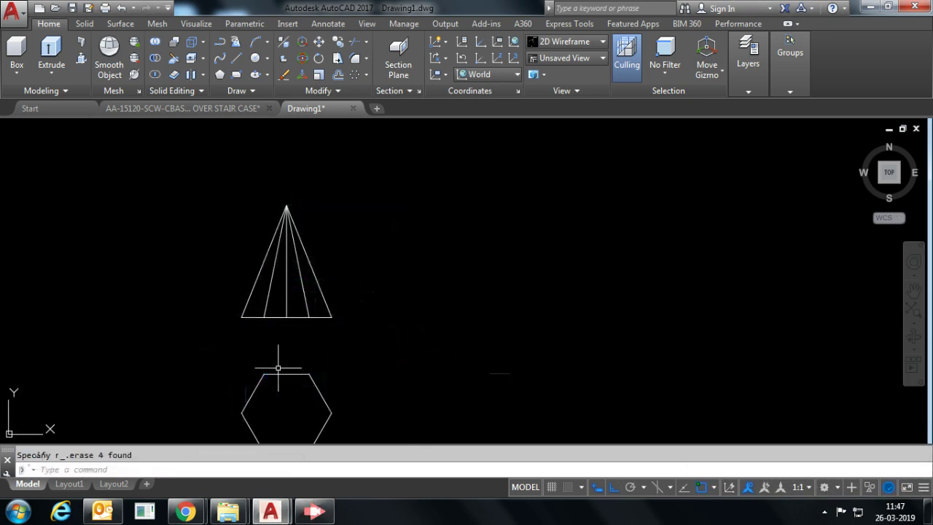
Draw a centre-to-corner line in the hexagon and polar-array it into six radial lines.
{"action": "scroll", "coordinate": [282, 283], "scroll_direction": "up", "scroll_amount": 2}
{"action": "type", "text": "l"}
{"action": "key", "text": "Return"}
{"action": "left_click", "coordinate": [244, 369]}
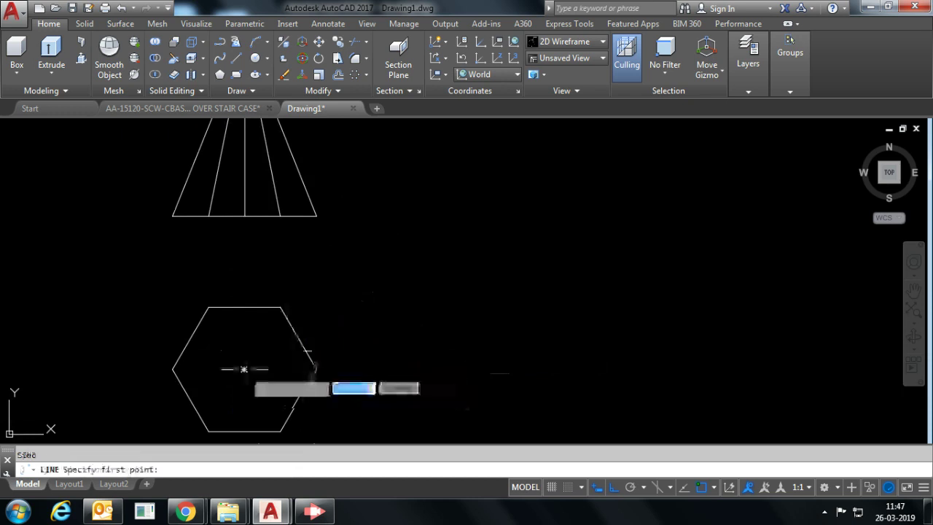
{"action": "left_click", "coordinate": [311, 370]}
{"action": "key", "text": "Return"}
{"action": "left_click", "coordinate": [270, 370]}
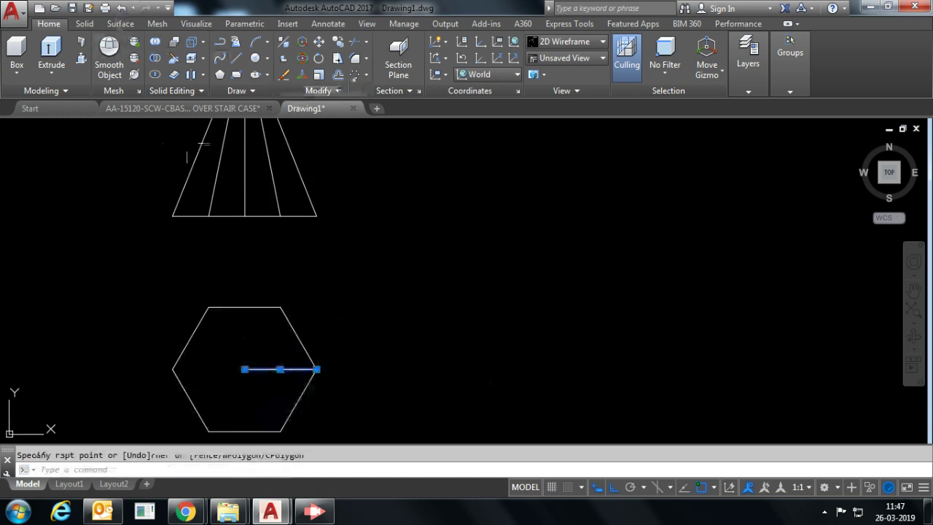
{"action": "left_click", "coordinate": [319, 74]}
{"action": "left_click", "coordinate": [244, 369]}
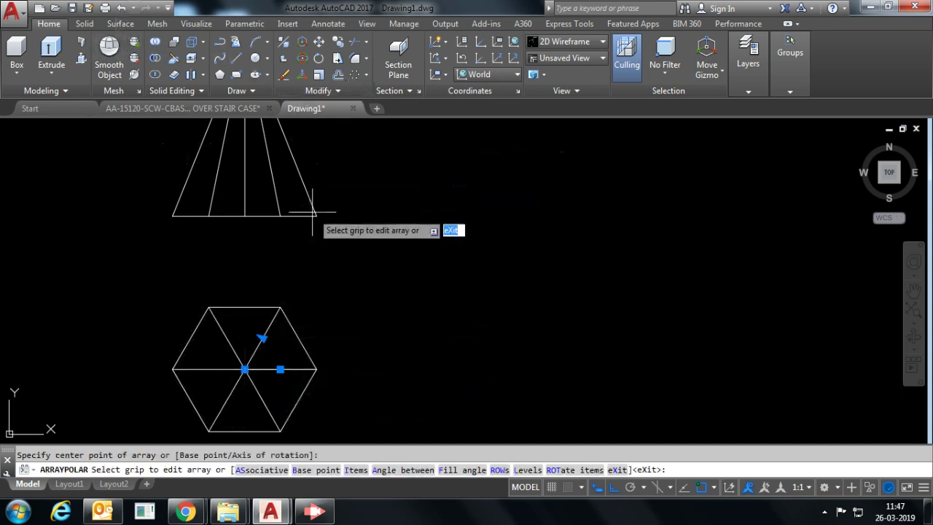
{"action": "left_click", "coordinate": [649, 57]}
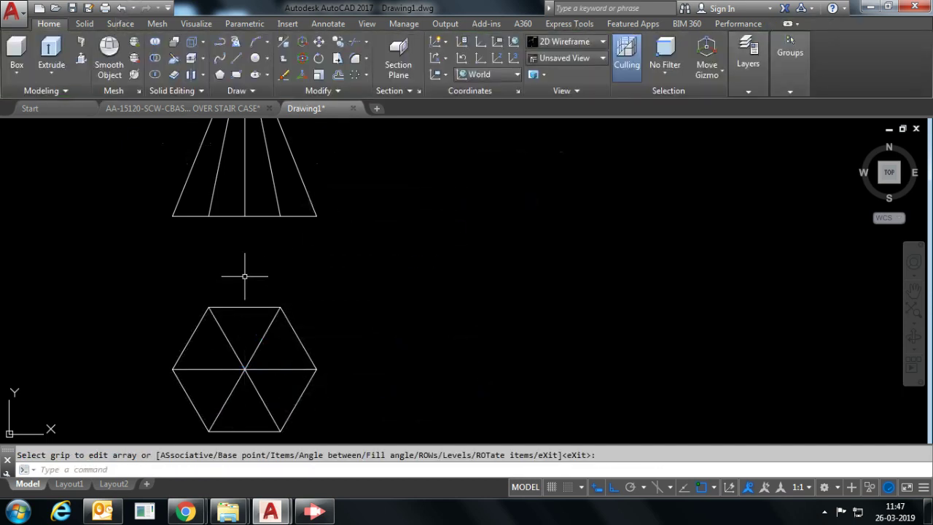
{"action": "scroll", "coordinate": [288, 328], "scroll_direction": "down", "scroll_amount": 2}
{"action": "middle_click_drag", "start_coordinate": [321, 231], "coordinate": [343, 255]}
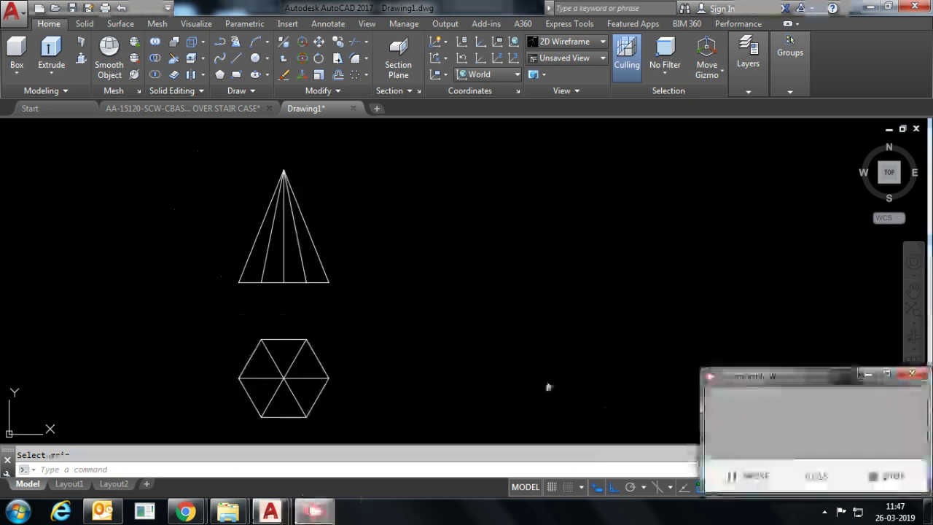
Draw a circle centred on the pyramid apex with its radius reaching the base corner.
{"action": "type", "text": "c"}
{"action": "key", "text": "Return"}
{"action": "left_click", "coordinate": [284, 171]}
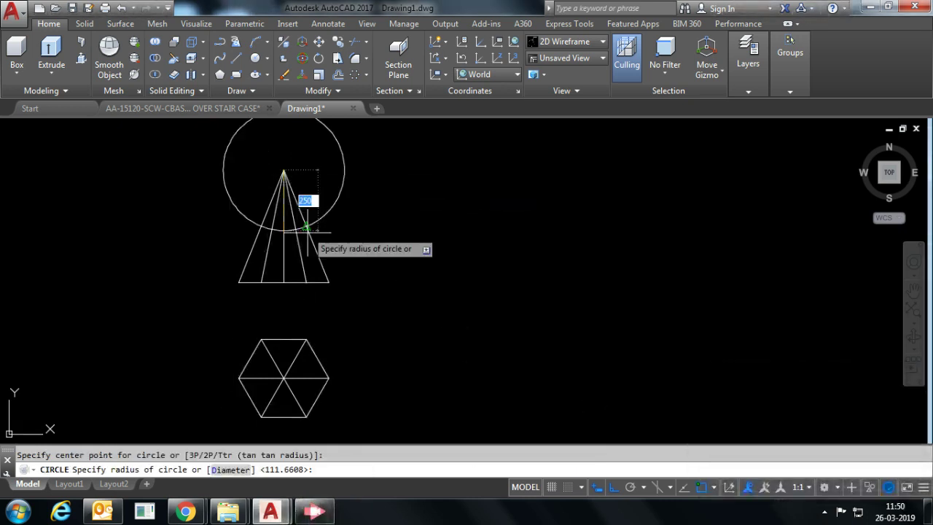
{"action": "left_click", "coordinate": [329, 282]}
{"action": "middle_click_drag", "start_coordinate": [397, 243], "coordinate": [406, 326]}
{"action": "left_click", "coordinate": [393, 305]}
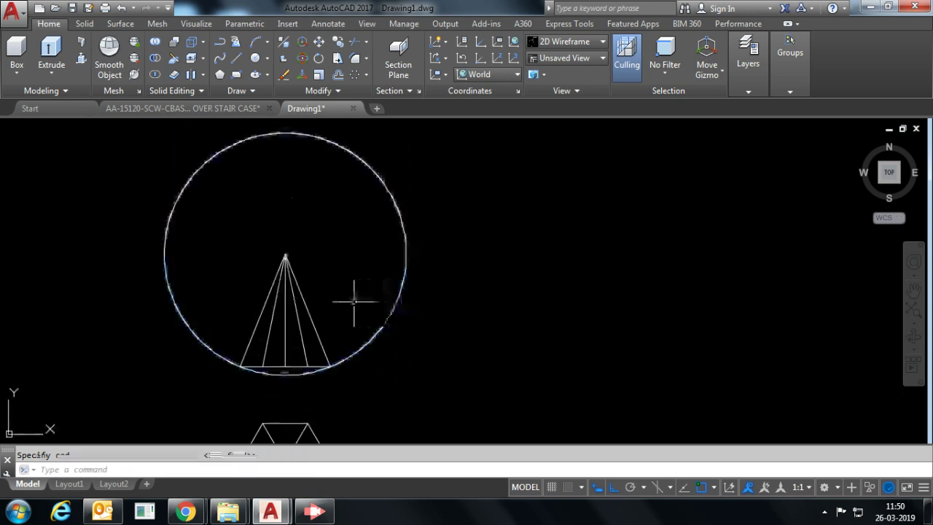
Draw a horizontal line from the apex far to the right.
{"action": "type", "text": "l"}
{"action": "key", "text": "Return"}
{"action": "left_click", "coordinate": [285, 255]}
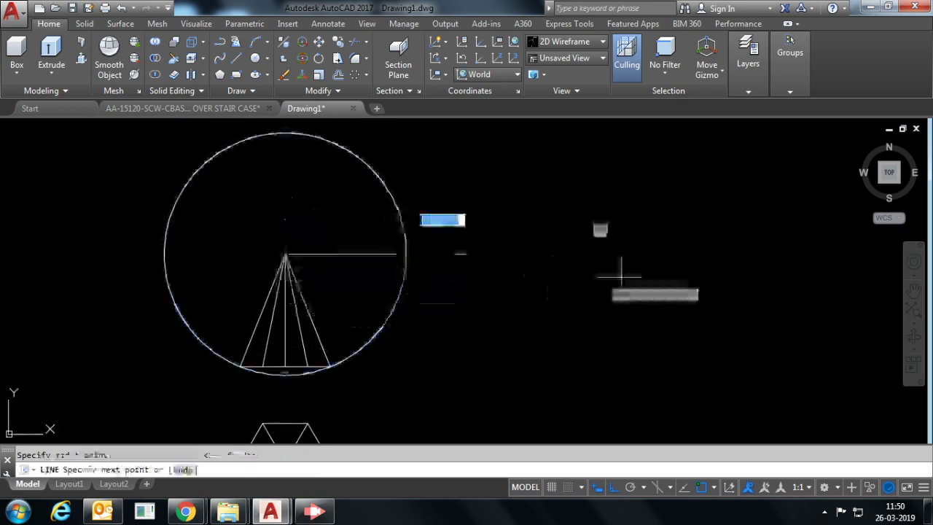
{"action": "left_click", "coordinate": [683, 280]}
{"action": "key", "text": "Return"}
Move the large circle from the apex to the horizontal line's right end.
{"action": "left_click", "coordinate": [502, 290]}
{"action": "left_click", "coordinate": [381, 318]}
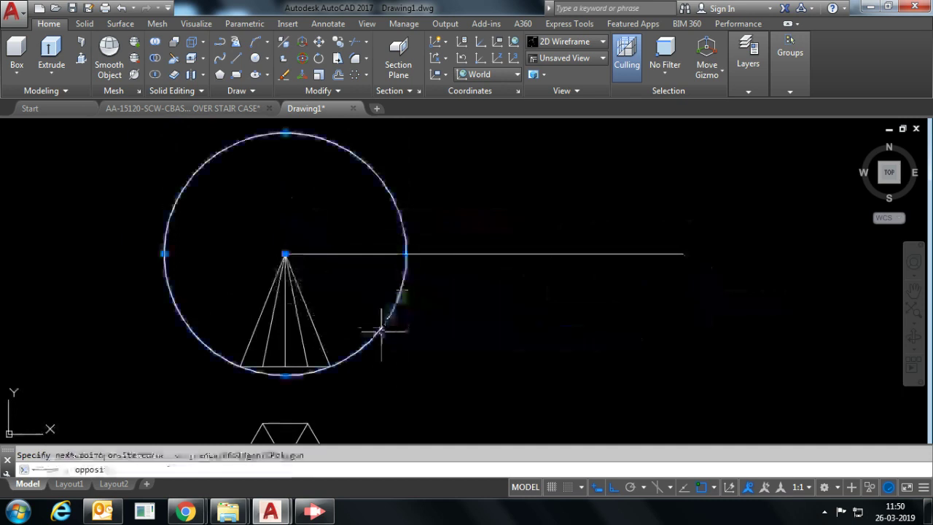
{"action": "type", "text": "m"}
{"action": "key", "text": "Return"}
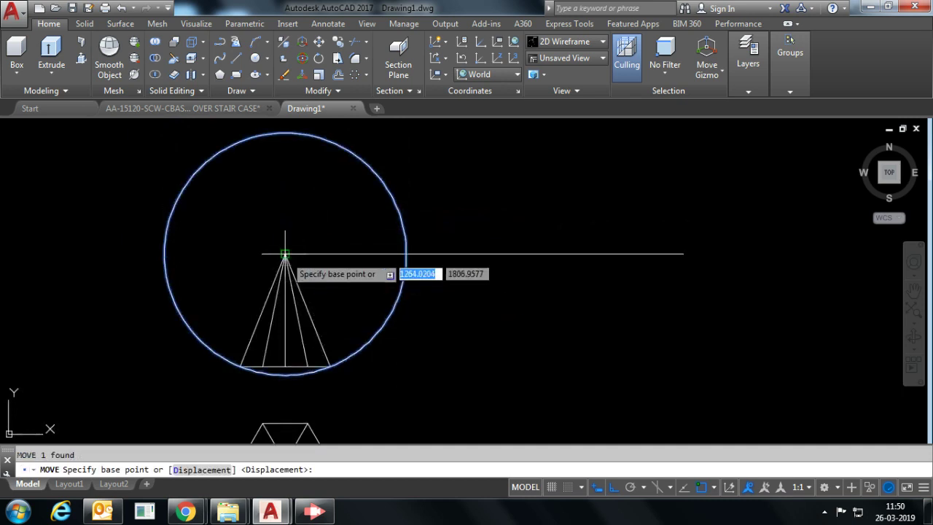
{"action": "left_click", "coordinate": [285, 255]}
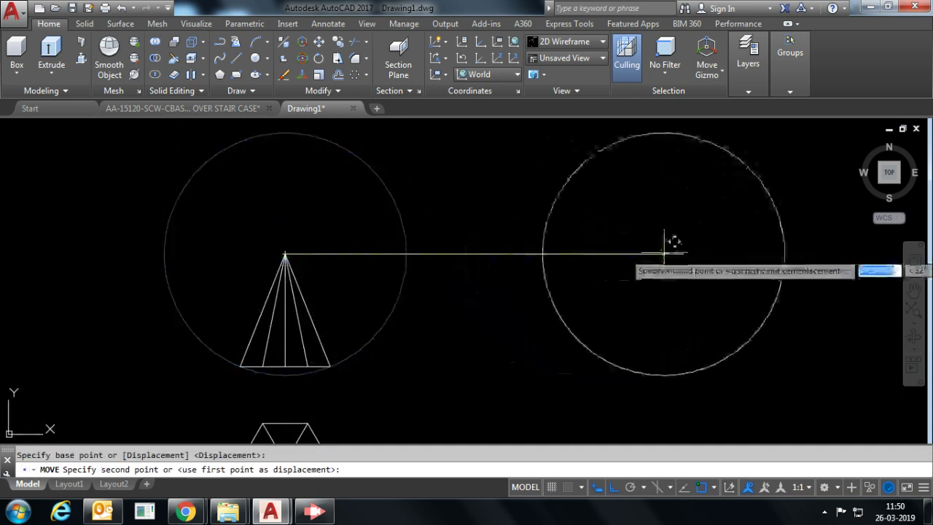
{"action": "left_click", "coordinate": [684, 252]}
{"action": "middle_click_drag", "start_coordinate": [693, 297], "coordinate": [595, 264]}
{"action": "middle_click_drag", "start_coordinate": [309, 406], "coordinate": [304, 337]}
Draw a hexagon-side-radius circle and move its centre onto the large circle's bottom.
{"action": "type", "text": "c"}
{"action": "key", "text": "Return"}
{"action": "left_click", "coordinate": [142, 397]}
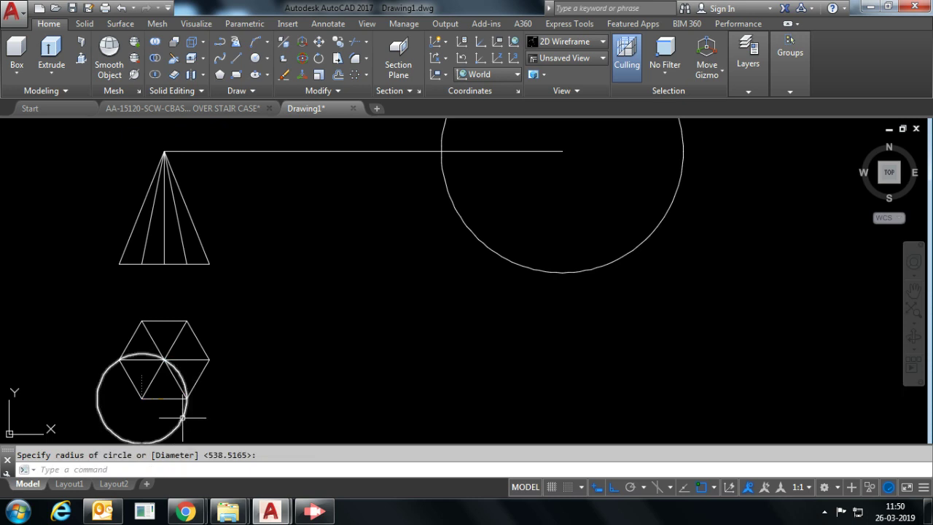
{"action": "left_click", "coordinate": [319, 41]}
{"action": "left_click", "coordinate": [141, 398]}
{"action": "left_click", "coordinate": [562, 273]}
{"action": "middle_click_drag", "start_coordinate": [554, 310], "coordinate": [490, 354]}
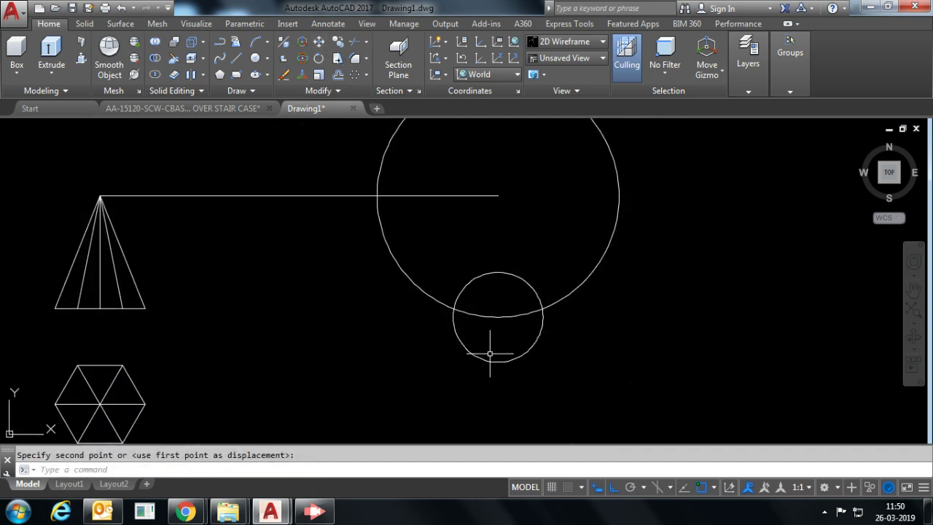
Draw the first chord from the small circle's centre to its crossing with the large circle.
{"action": "type", "text": "l"}
{"action": "key", "text": "Return"}
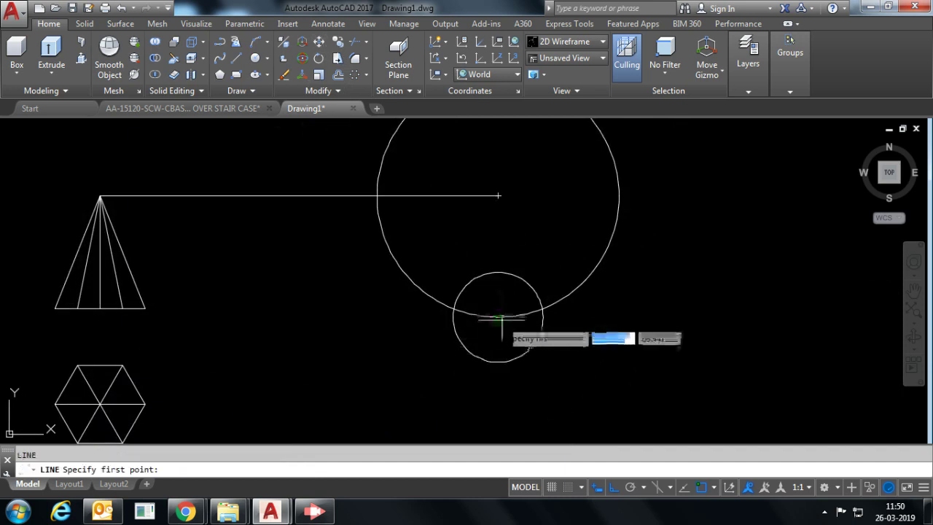
{"action": "left_click", "coordinate": [541, 309]}
{"action": "key", "text": "Escape"}
{"action": "left_click", "coordinate": [518, 352]}
{"action": "left_click", "coordinate": [318, 41]}
{"action": "scroll", "coordinate": [454, 312], "scroll_direction": "up", "scroll_amount": 5}
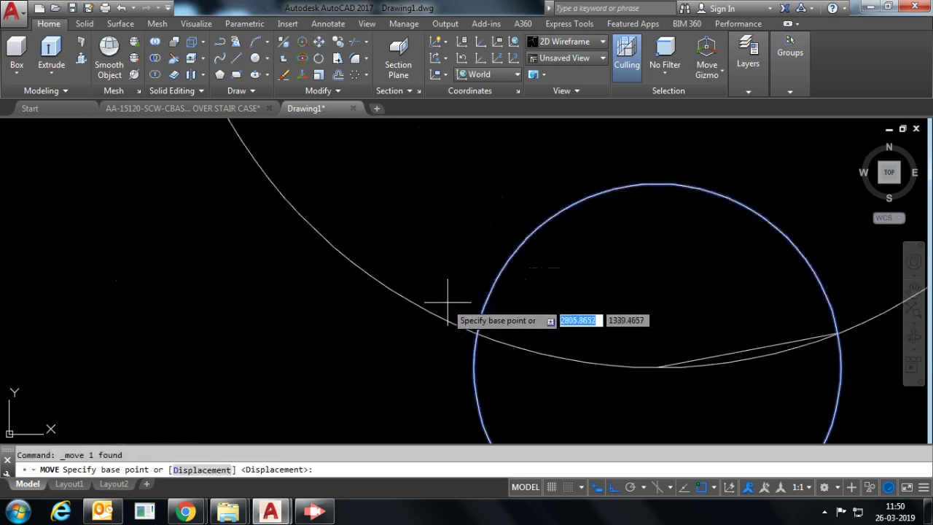
{"action": "middle_click_drag", "start_coordinate": [605, 358], "coordinate": [493, 314]}
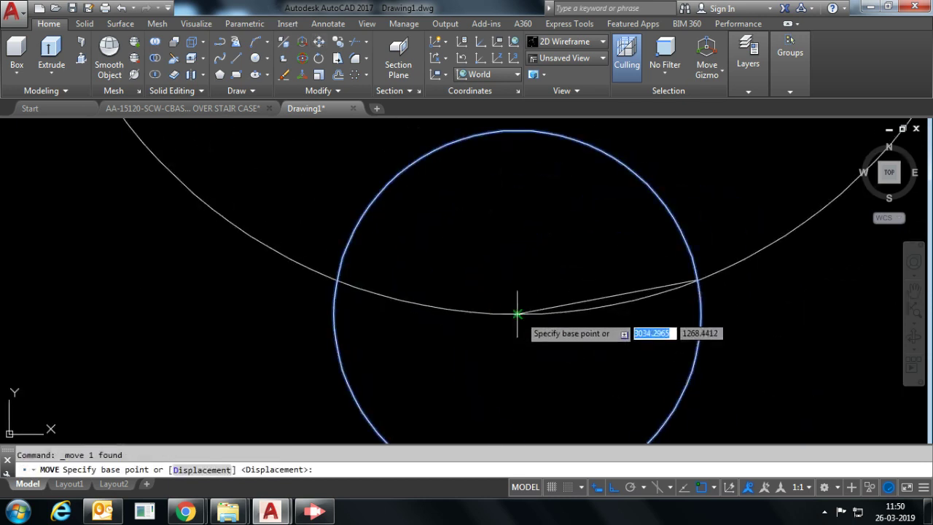
{"action": "left_click", "coordinate": [517, 314]}
{"action": "scroll", "coordinate": [518, 315], "scroll_direction": "down", "scroll_amount": 3}
{"action": "key", "text": "Escape"}
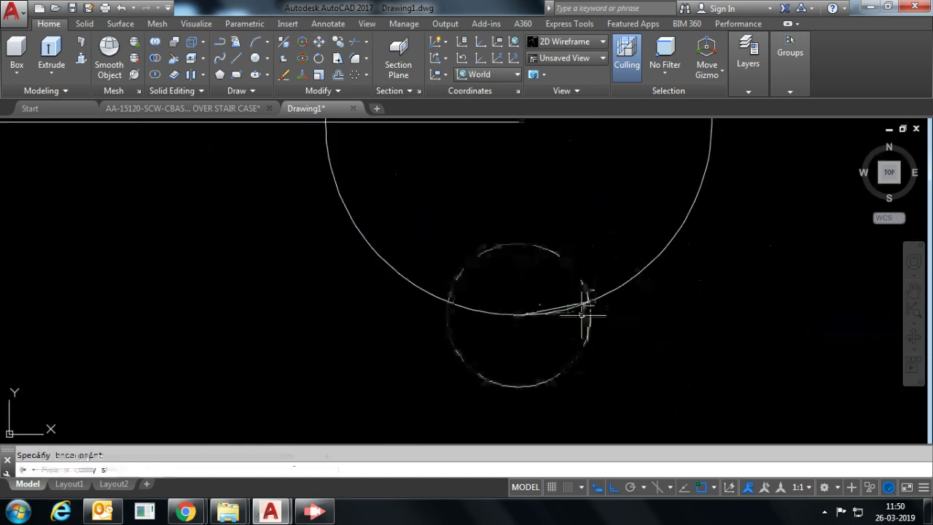
{"action": "left_click", "coordinate": [565, 306]}
{"action": "scroll", "coordinate": [533, 356], "scroll_direction": "down", "scroll_amount": 2}
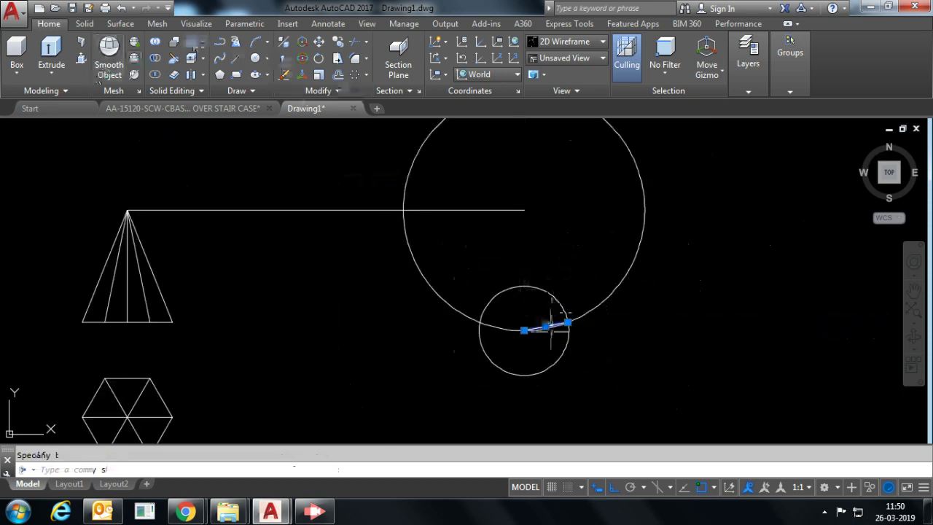
Move the small circle to the first chord's crossing point on the arc.
{"action": "left_click", "coordinate": [570, 335]}
{"action": "left_click", "coordinate": [551, 325]}
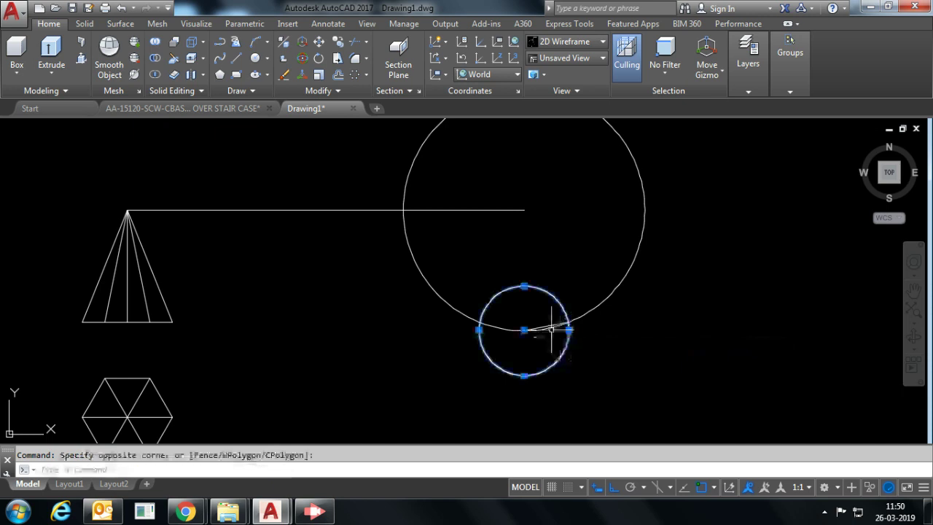
{"action": "scroll", "coordinate": [544, 326], "scroll_direction": "up", "scroll_amount": 3}
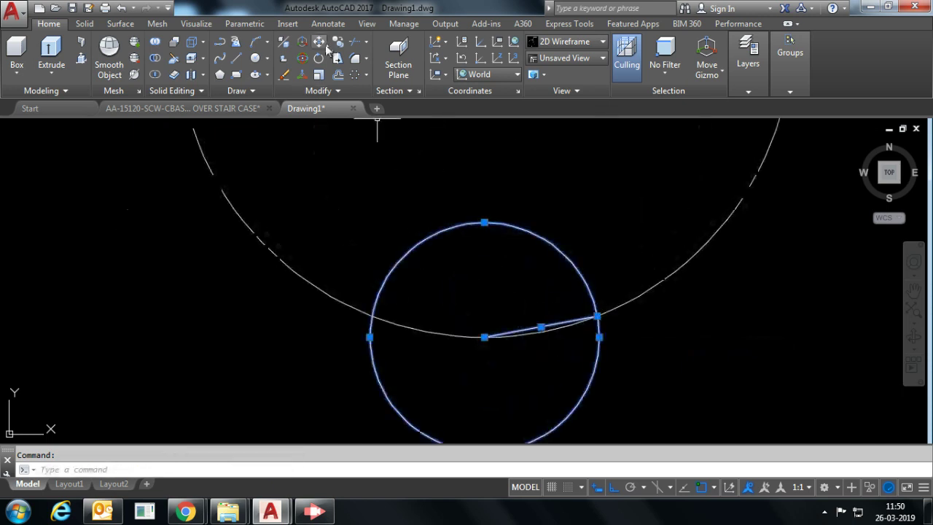
{"action": "type", "text": "m"}
{"action": "key", "text": "Return"}
{"action": "left_click", "coordinate": [483, 336]}
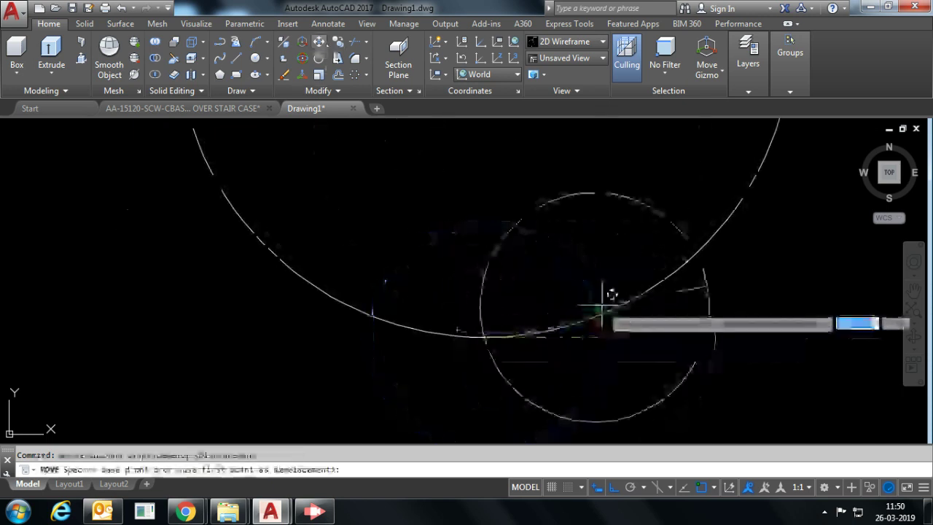
{"action": "left_click", "coordinate": [605, 314]}
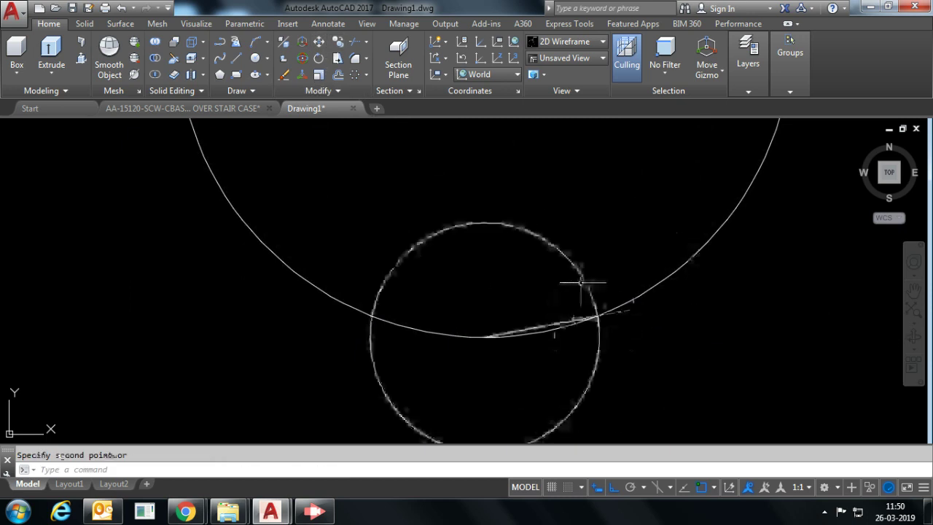
Draw the second chord from the small circle's centre to the next circle intersection.
{"action": "type", "text": "m"}
{"action": "key", "text": "Return"}
{"action": "left_click", "coordinate": [485, 336]}
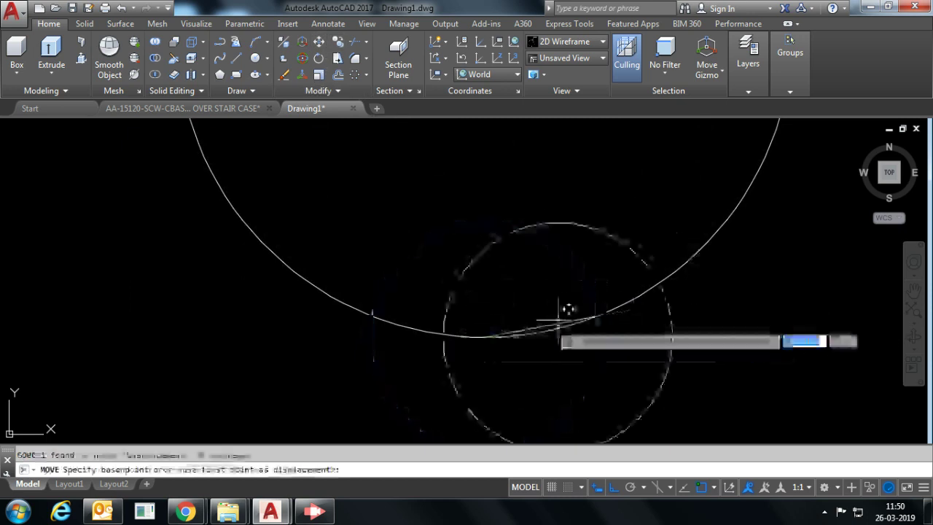
{"action": "key", "text": "Return"}
{"action": "left_click", "coordinate": [597, 315]}
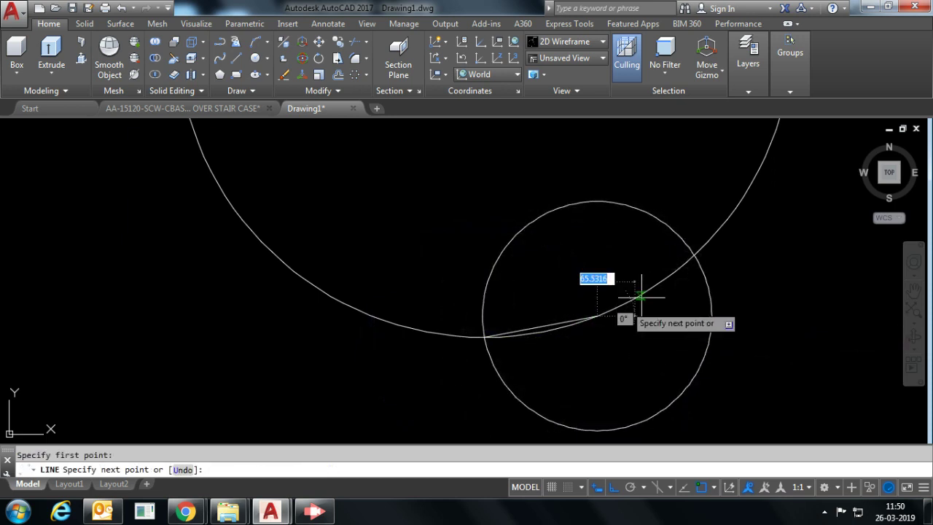
{"action": "left_click", "coordinate": [690, 254]}
{"action": "key", "text": "Return"}
{"action": "key", "text": "Return"}
{"action": "key", "text": "Escape"}
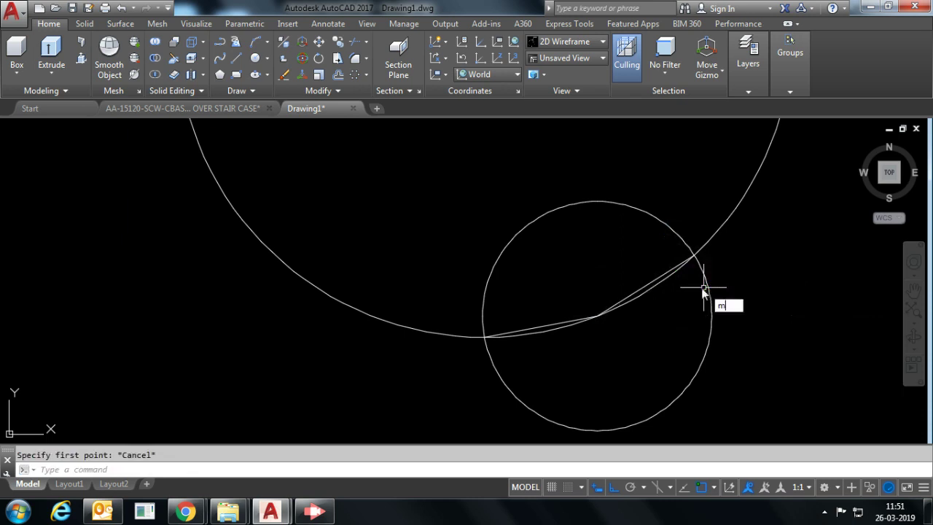
Move the small circle onto the second chord's intersection with the arc.
{"action": "left_click", "coordinate": [701, 285]}
{"action": "key", "text": "Return"}
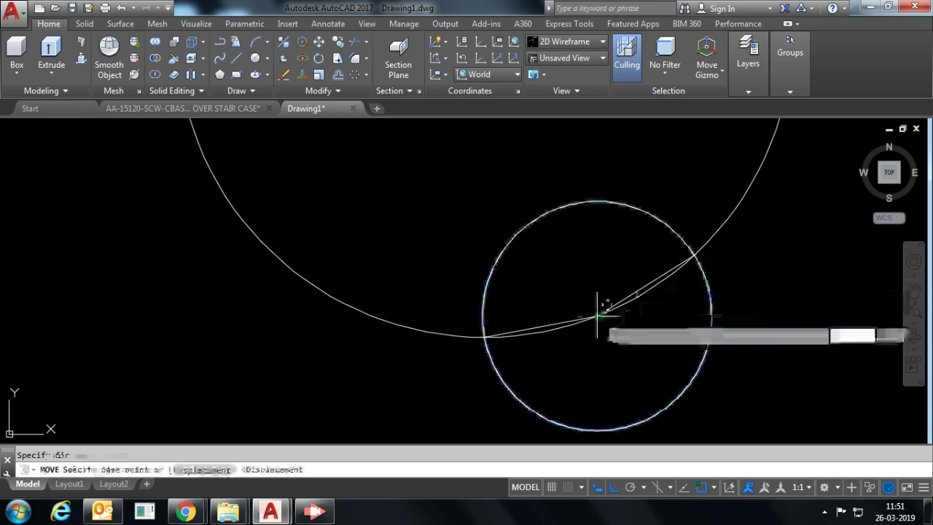
{"action": "left_click", "coordinate": [597, 315]}
{"action": "scroll", "coordinate": [683, 260], "scroll_direction": "up", "scroll_amount": 1}
{"action": "left_click", "coordinate": [710, 245]}
{"action": "scroll", "coordinate": [479, 366], "scroll_direction": "down", "scroll_amount": 2}
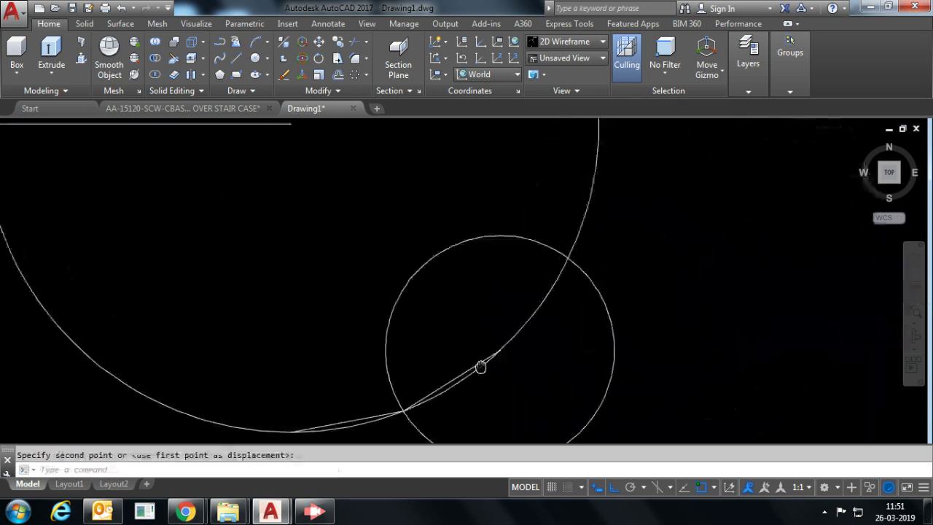
{"action": "scroll", "coordinate": [438, 387], "scroll_direction": "up", "scroll_amount": 2}
{"action": "left_click", "coordinate": [439, 386]}
Draw the third chord and move the small circle to its new intersection.
{"action": "type", "text": "l"}
{"action": "key", "text": "Return"}
{"action": "left_click", "coordinate": [468, 368]}
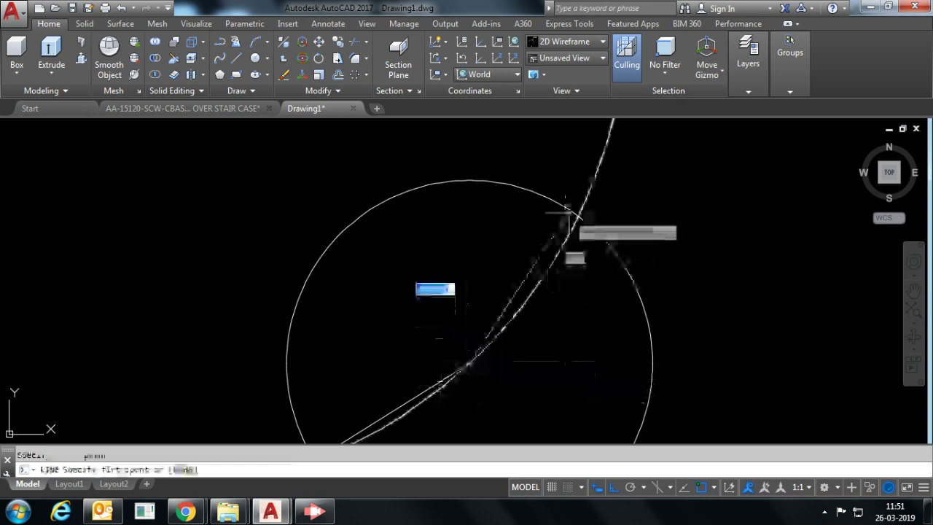
{"action": "left_click", "coordinate": [577, 215]}
{"action": "key", "text": "Escape"}
{"action": "left_click", "coordinate": [619, 266]}
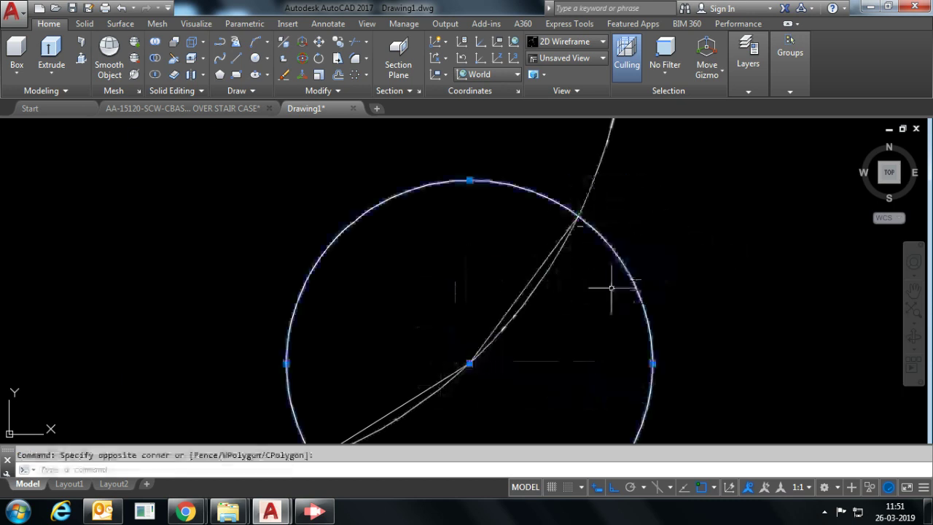
{"action": "left_click", "coordinate": [580, 306]}
{"action": "type", "text": "m"}
{"action": "key", "text": "Return"}
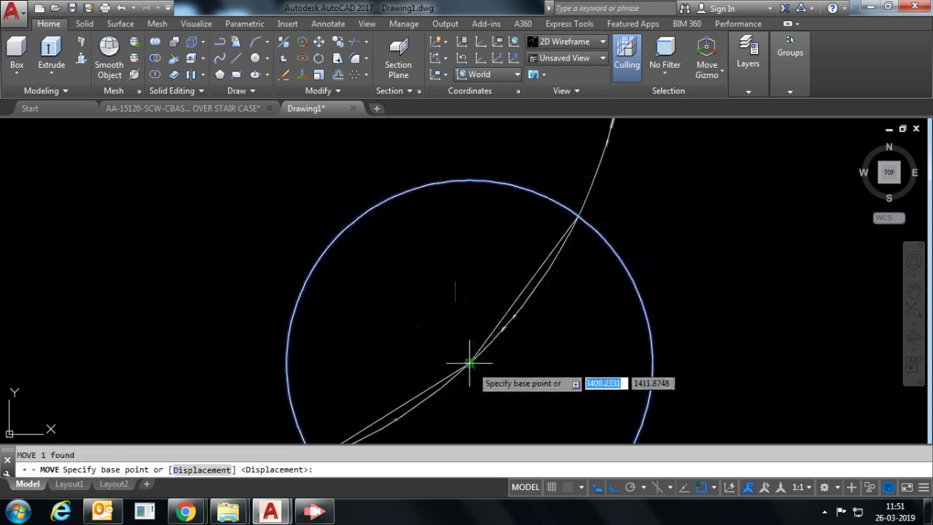
{"action": "left_click", "coordinate": [470, 362]}
{"action": "left_click", "coordinate": [578, 217]}
{"action": "scroll", "coordinate": [612, 298], "scroll_direction": "down", "scroll_amount": 5}
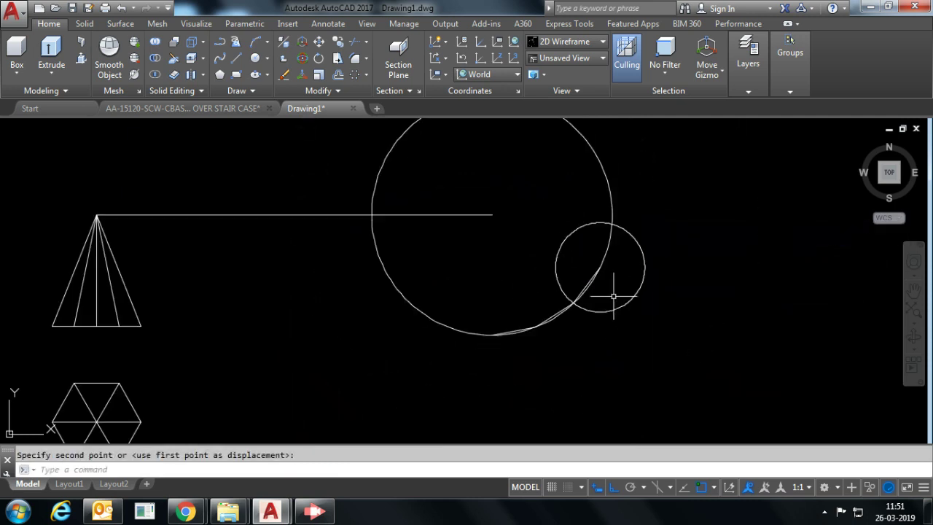
Draw the next chord from the small circle's centre, then move the circle up to the next intersection.
{"action": "scroll", "coordinate": [566, 326], "scroll_direction": "up", "scroll_amount": 2}
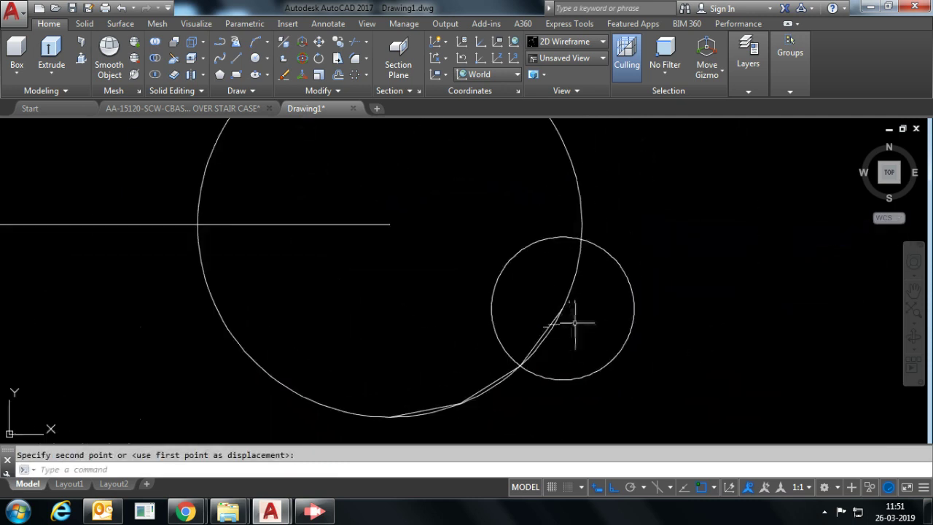
{"action": "type", "text": "l"}
{"action": "key", "text": "Return"}
{"action": "left_click", "coordinate": [561, 310]}
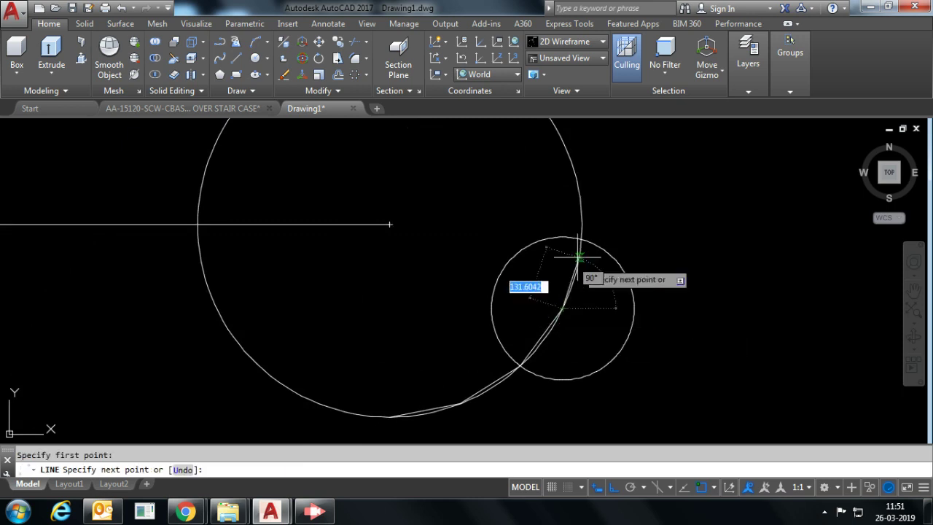
{"action": "key", "text": "Escape"}
{"action": "left_click", "coordinate": [587, 308]}
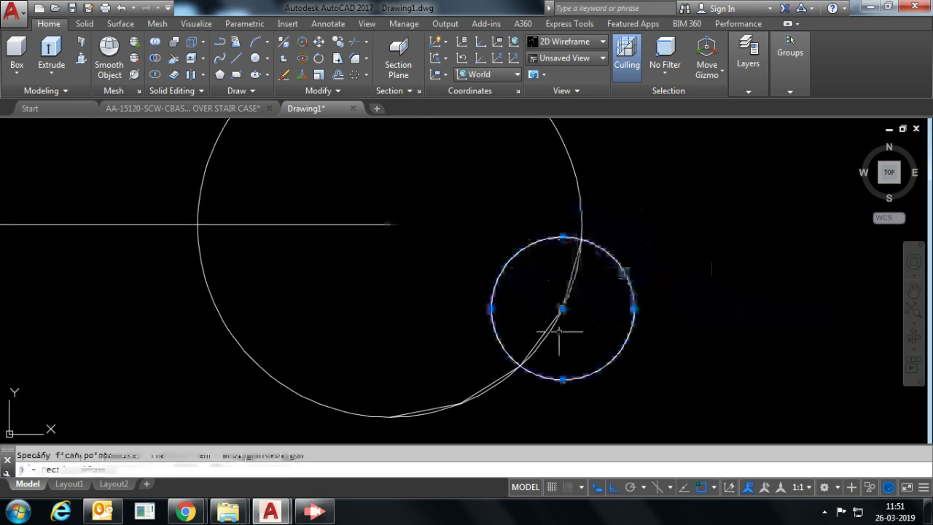
{"action": "type", "text": "m"}
{"action": "key", "text": "Return"}
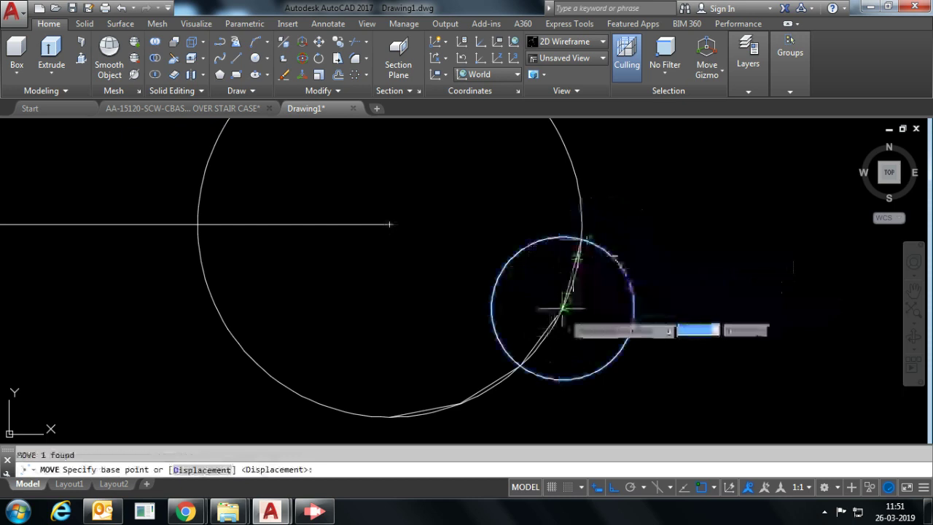
{"action": "left_click", "coordinate": [562, 308]}
{"action": "left_click", "coordinate": [605, 263]}
{"action": "middle_click_drag", "start_coordinate": [541, 261], "coordinate": [500, 381]}
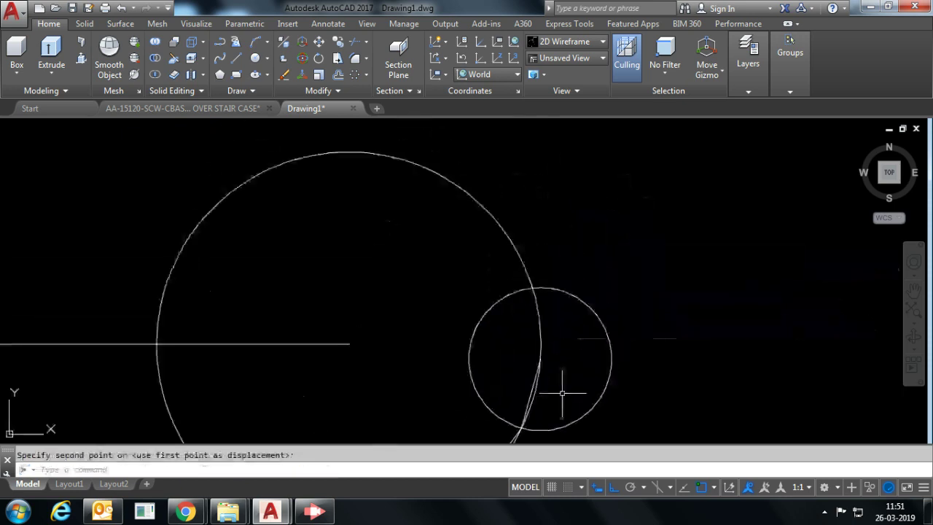
Draw two more chords up the right arc, stepping the small circle to each next intersection.
{"action": "type", "text": "l"}
{"action": "key", "text": "Return"}
{"action": "left_click", "coordinate": [540, 358]}
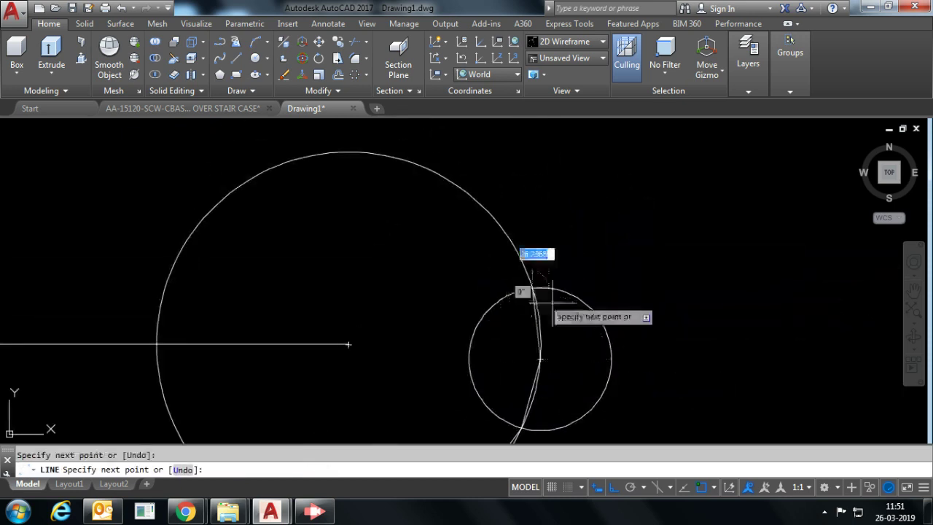
{"action": "left_click", "coordinate": [532, 290]}
{"action": "key", "text": "Return"}
{"action": "left_click", "coordinate": [622, 310]}
{"action": "left_click", "coordinate": [578, 340]}
{"action": "key", "text": "Return"}
{"action": "left_click", "coordinate": [540, 358]}
{"action": "left_click", "coordinate": [533, 291]}
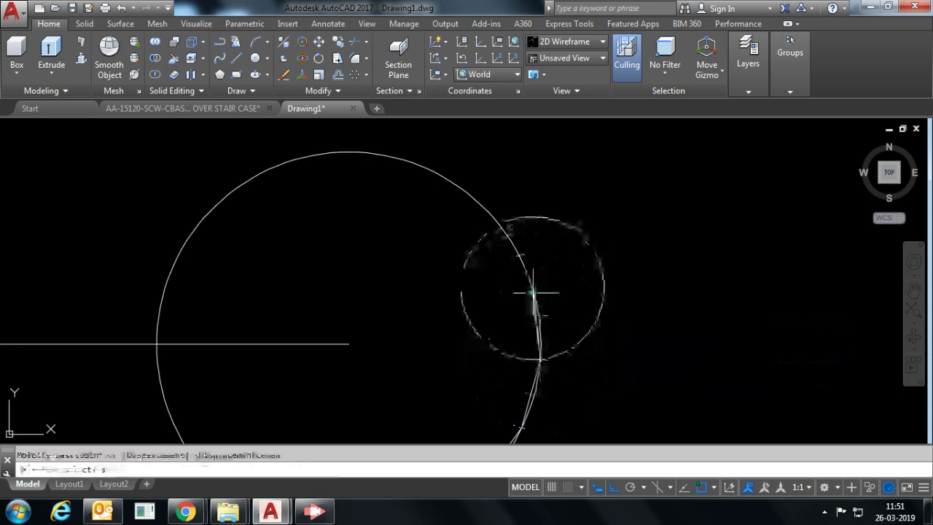
{"action": "type", "text": "l"}
{"action": "key", "text": "Return"}
{"action": "left_click", "coordinate": [532, 290]}
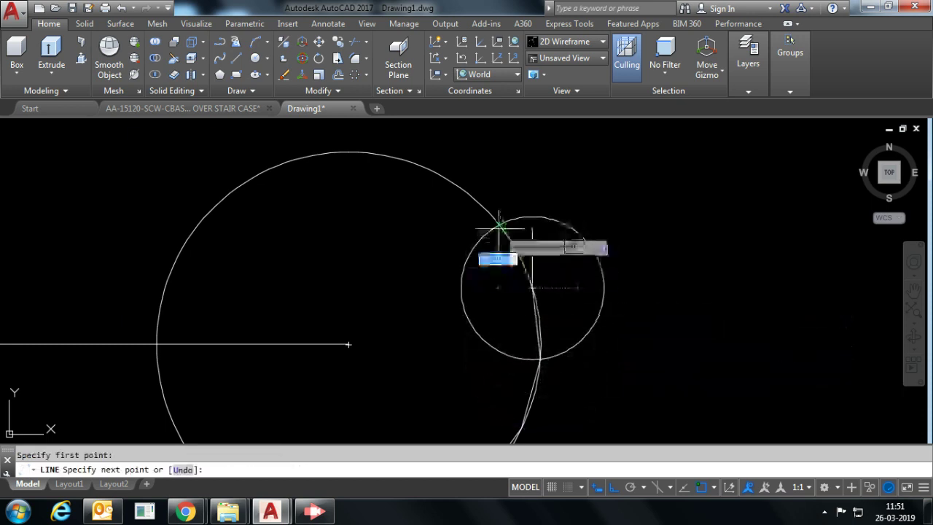
{"action": "key", "text": "Escape"}
Erase the small stepping circle with a crossing window and reframe the whole large circle.
{"action": "left_click_drag", "start_coordinate": [605, 229], "coordinate": [559, 271]}
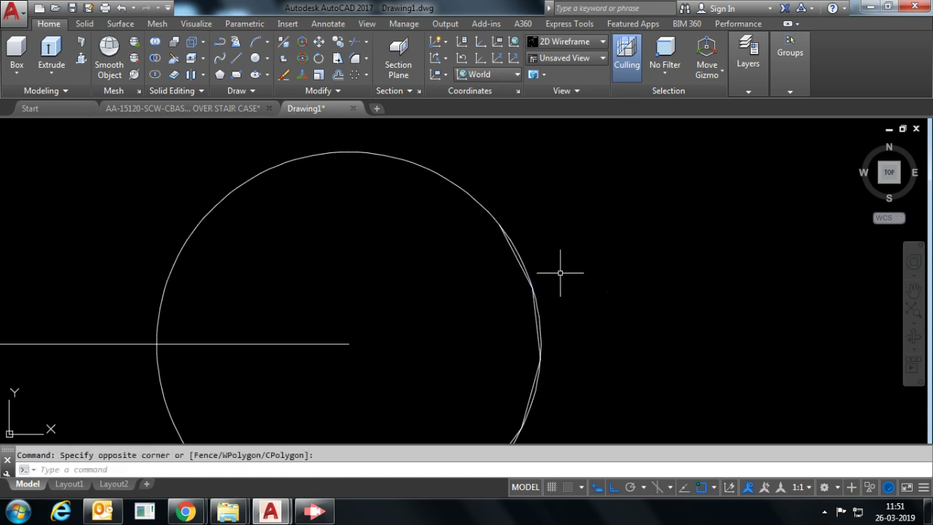
{"action": "key", "text": "Delete"}
{"action": "scroll", "coordinate": [559, 272], "scroll_direction": "down", "scroll_amount": 2}
{"action": "middle_click_drag", "start_coordinate": [496, 267], "coordinate": [582, 263]}
{"action": "key", "text": "Return"}
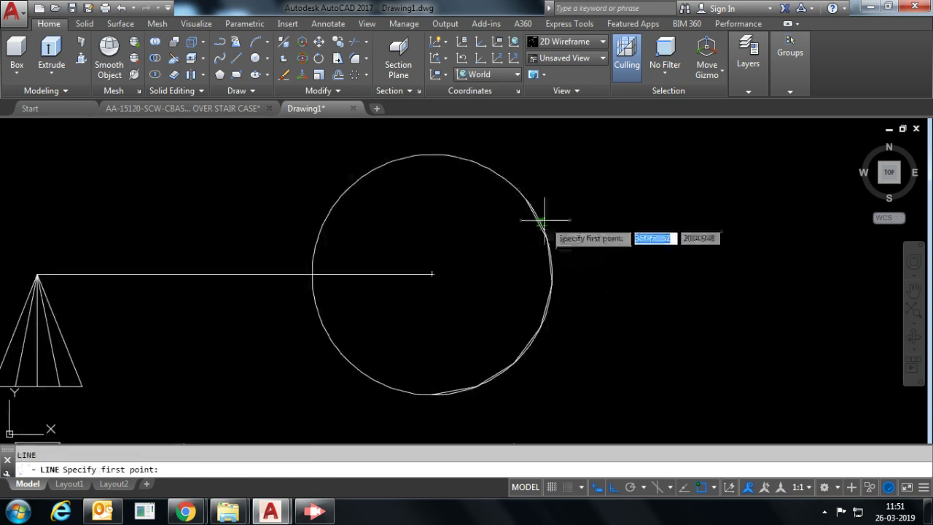
Join every chord point and the bottom point to the circle's centre, then window-select the construction.
{"action": "left_click", "coordinate": [529, 200]}
{"action": "left_click", "coordinate": [432, 274]}
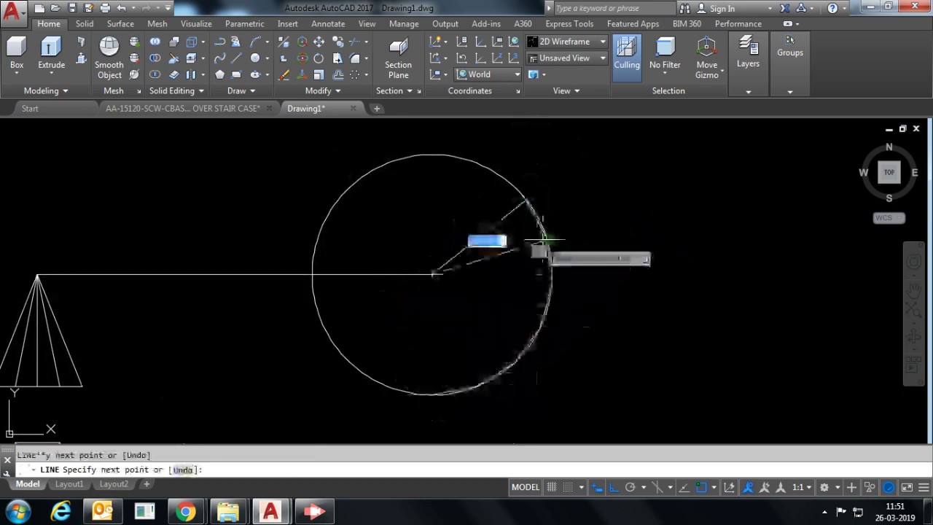
{"action": "left_click", "coordinate": [546, 239]}
{"action": "left_click", "coordinate": [552, 284]}
{"action": "left_click", "coordinate": [432, 274]}
{"action": "left_click", "coordinate": [541, 327]}
{"action": "left_click", "coordinate": [432, 274]}
{"action": "left_click", "coordinate": [476, 387]}
{"action": "left_click", "coordinate": [432, 393]}
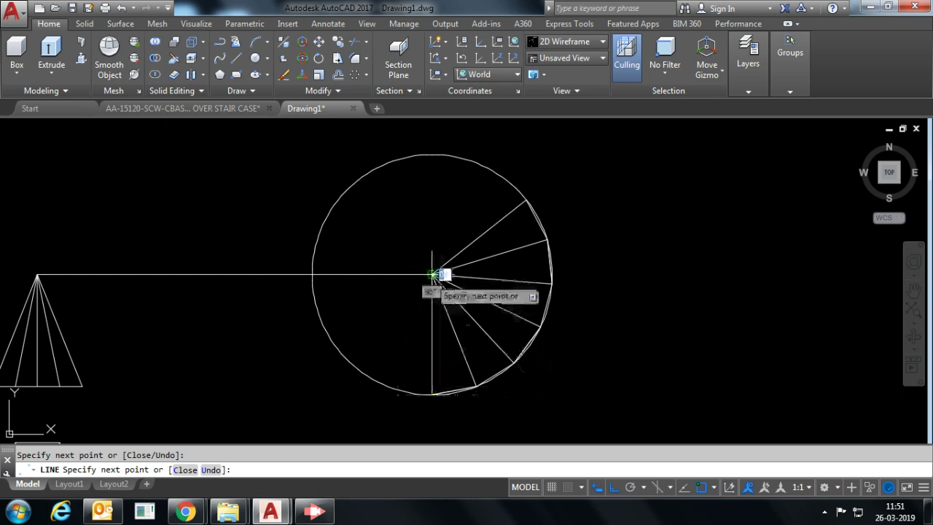
{"action": "key", "text": "Escape"}
{"action": "left_click", "coordinate": [580, 194]}
{"action": "left_click", "coordinate": [371, 408]}
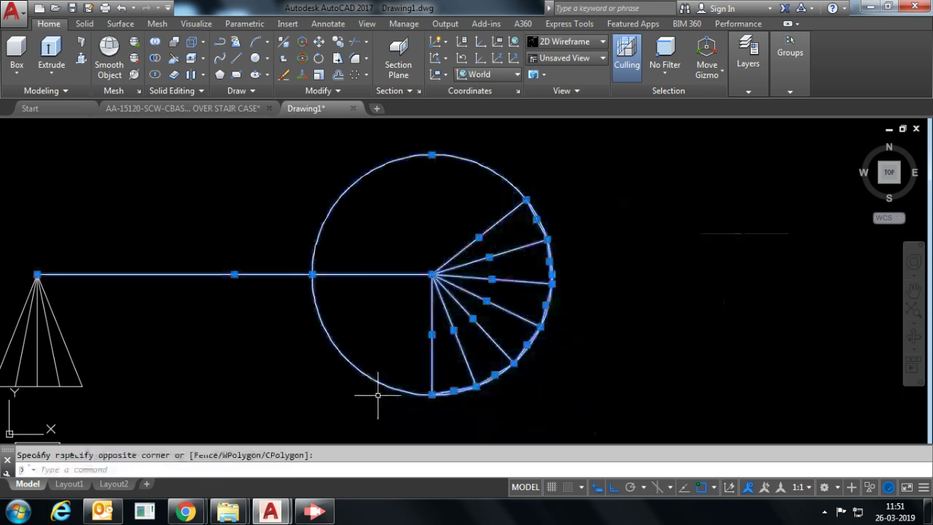
Erase the large construction circle and the long horizontal projection line.
{"action": "key", "text": "Escape"}
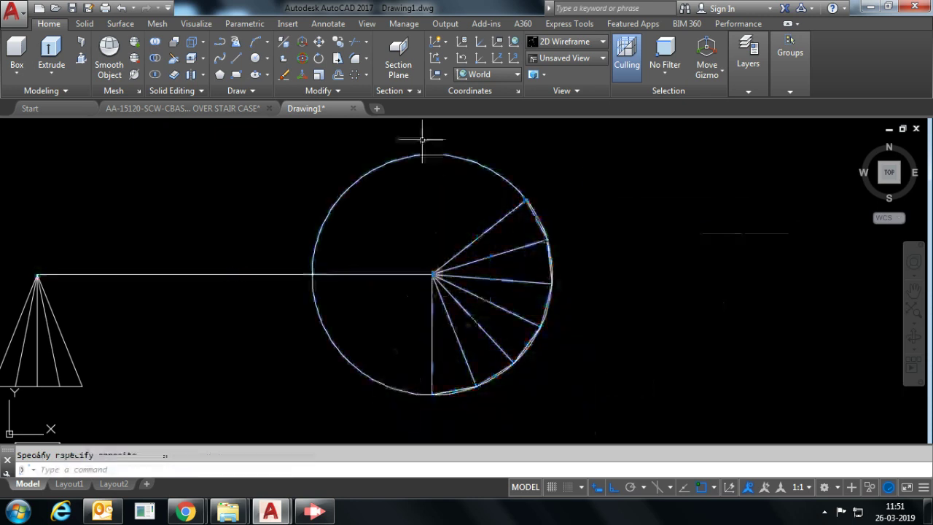
{"action": "key", "text": "Delete"}
{"action": "left_click", "coordinate": [406, 233]}
{"action": "left_click", "coordinate": [371, 306]}
{"action": "key", "text": "Delete"}
Move the fan development by its apex to sit beside the pyramid's front view.
{"action": "scroll", "coordinate": [458, 289], "scroll_direction": "down", "scroll_amount": 2}
{"action": "left_click", "coordinate": [574, 204]}
{"action": "left_click", "coordinate": [360, 406]}
{"action": "type", "text": "m"}
{"action": "key", "text": "Return"}
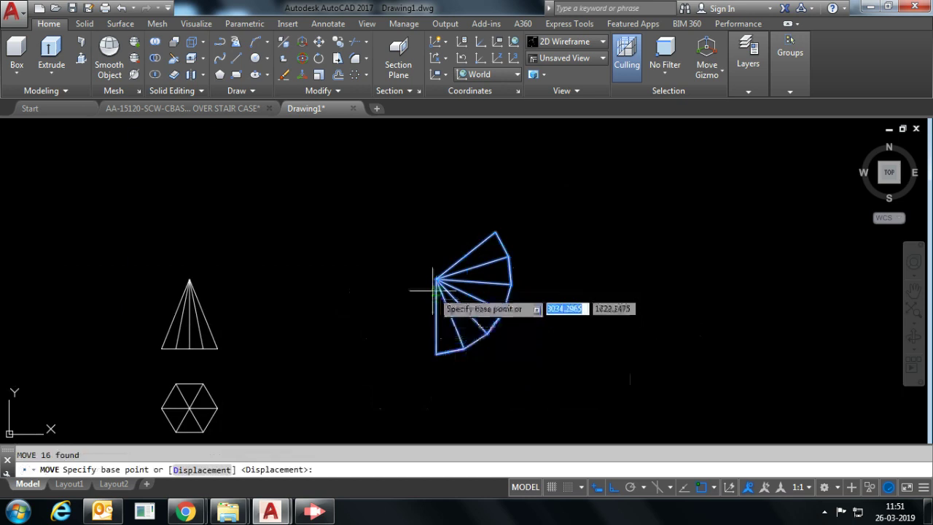
{"action": "left_click", "coordinate": [435, 279]}
{"action": "left_click", "coordinate": [320, 309]}
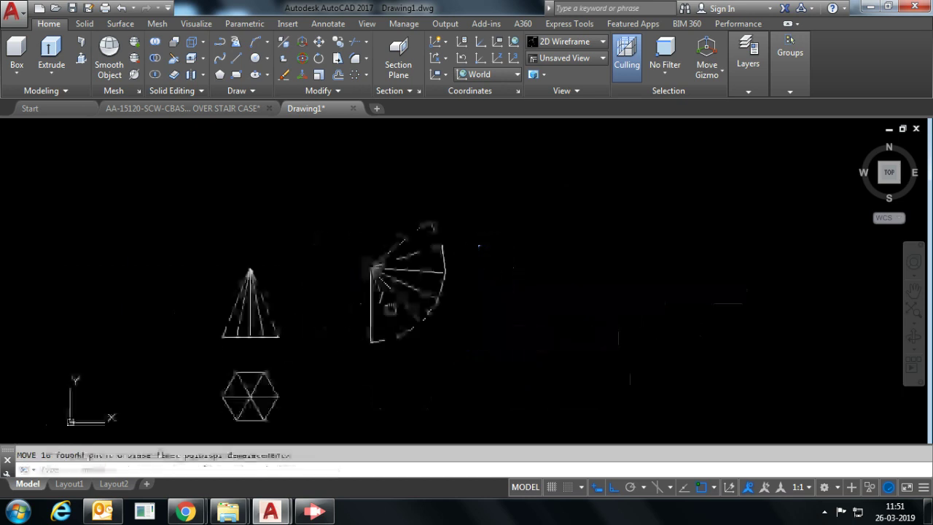
{"action": "scroll", "coordinate": [507, 295], "scroll_direction": "up", "scroll_amount": 2}
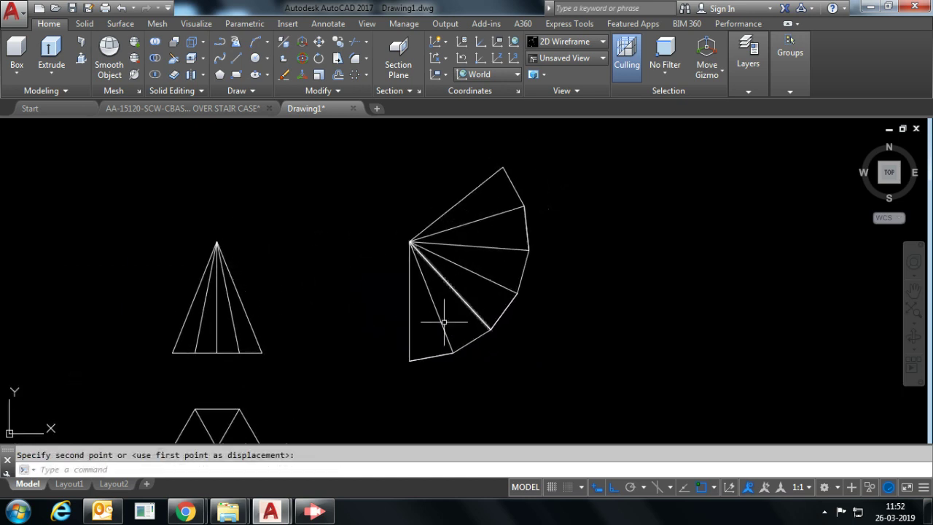
Pan and zoom the drawing to frame the cone drawings.
{"action": "left_click", "coordinate": [332, 517]}
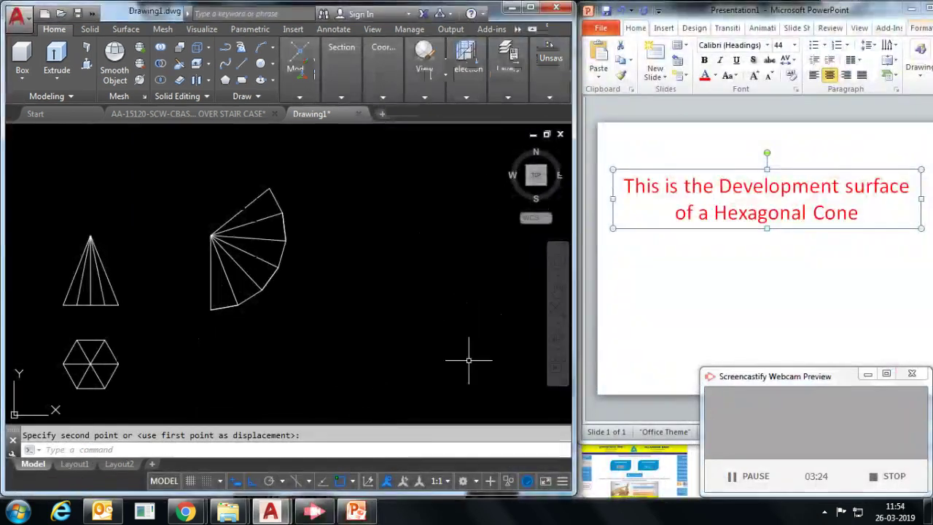
{"action": "left_click", "coordinate": [478, 364]}
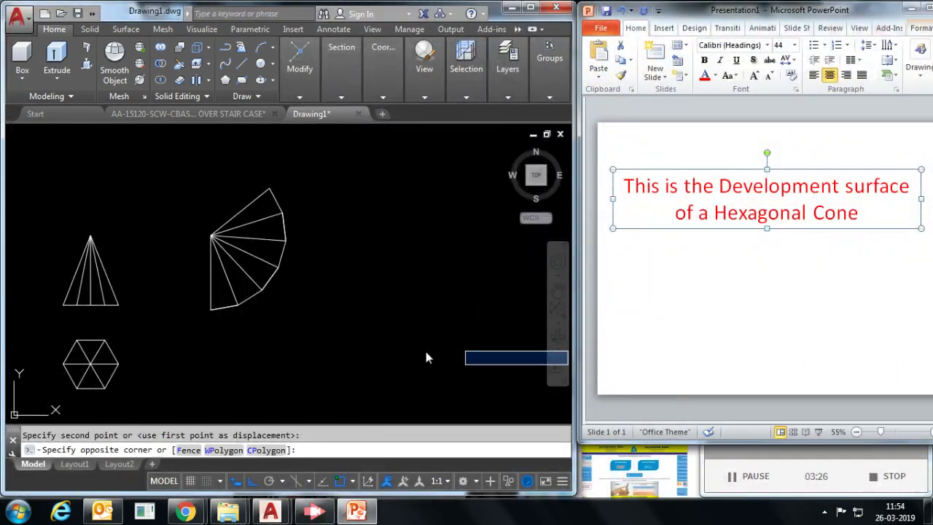
{"action": "key", "text": "Escape"}
{"action": "scroll", "coordinate": [233, 299], "scroll_direction": "up", "scroll_amount": 1}
{"action": "scroll", "coordinate": [161, 285], "scroll_direction": "up", "scroll_amount": 3}
{"action": "mouse_move", "coordinate": [161, 286]}
{"action": "middle_mouse_down"}
{"action": "mouse_move", "coordinate": [246, 338]}
{"action": "mouse_move", "coordinate": [234, 340]}
{"action": "middle_mouse_up"}
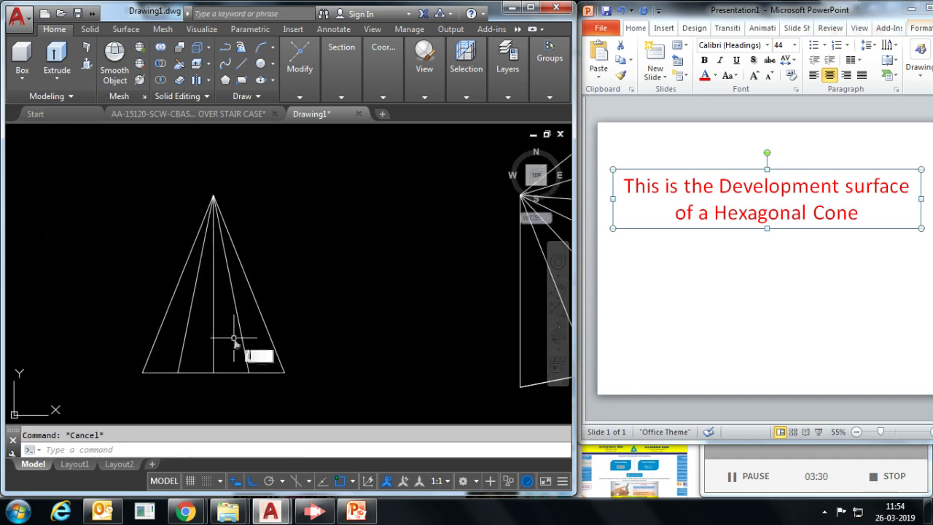
Replace the old caption with the pasted red note about a 45-degree cut from the axis centre.
{"action": "type", "text": "l"}
{"action": "key", "text": "Return"}
{"action": "left_click", "coordinate": [212, 284]}
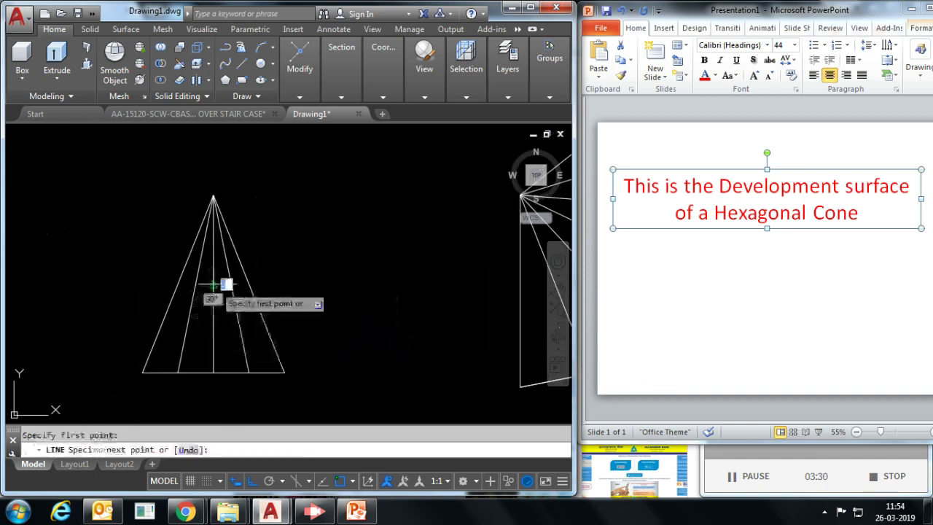
{"action": "key", "text": "Escape"}
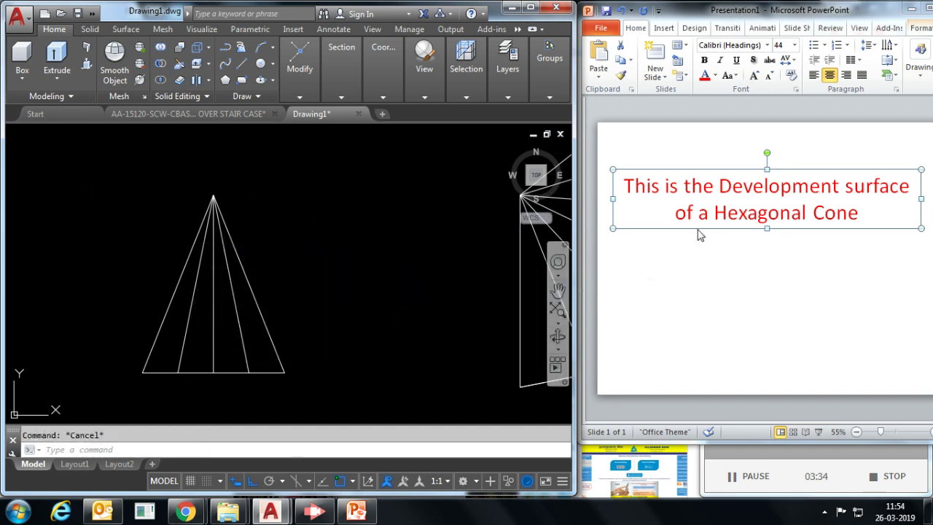
{"action": "key", "text": "Delete"}
{"action": "key", "text": "ctrl+v"}
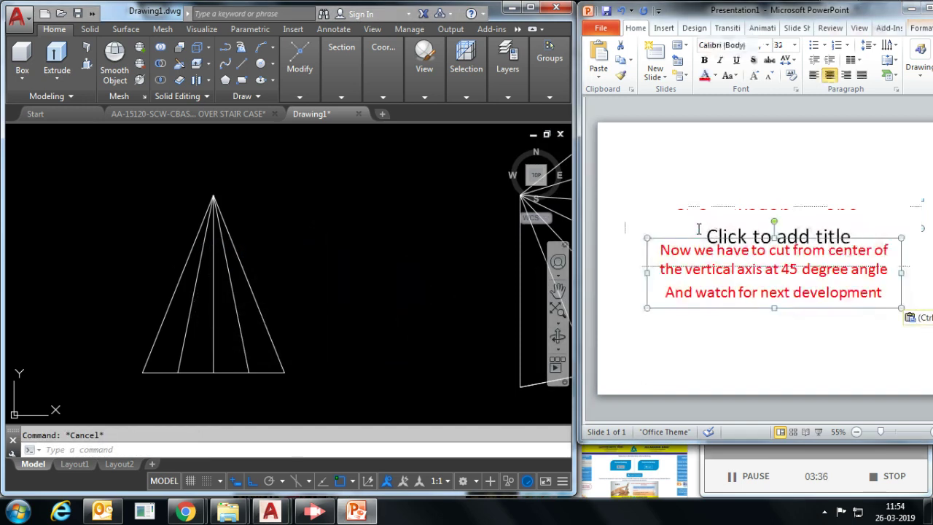
Clear the empty title placeholder, then start a line anchored on the cone's centre axis.
{"action": "left_click", "coordinate": [671, 222]}
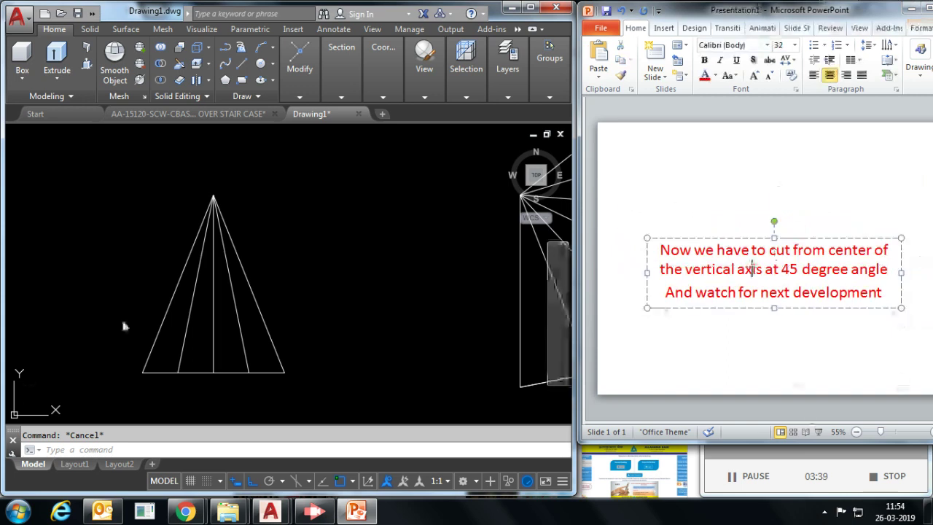
{"action": "left_click", "coordinate": [350, 306]}
{"action": "key", "text": "l"}
{"action": "key", "text": "Return"}
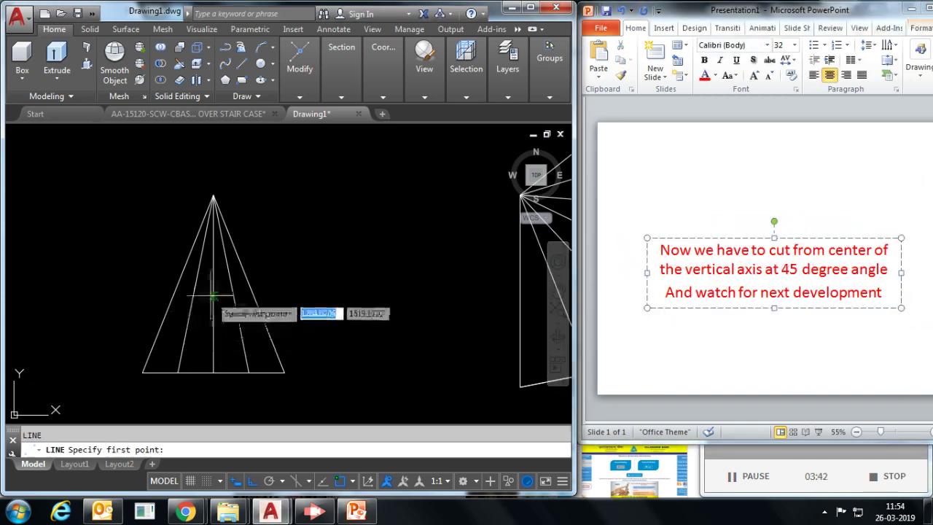
{"action": "left_click", "coordinate": [213, 283]}
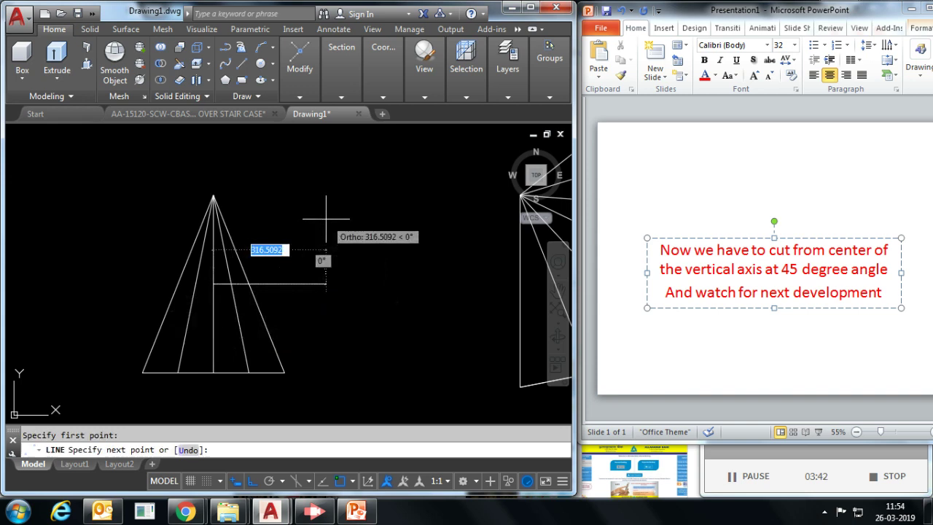
Draw a line at 45 degrees from the axis point with Ortho turned off.
{"action": "key", "text": "F8"}
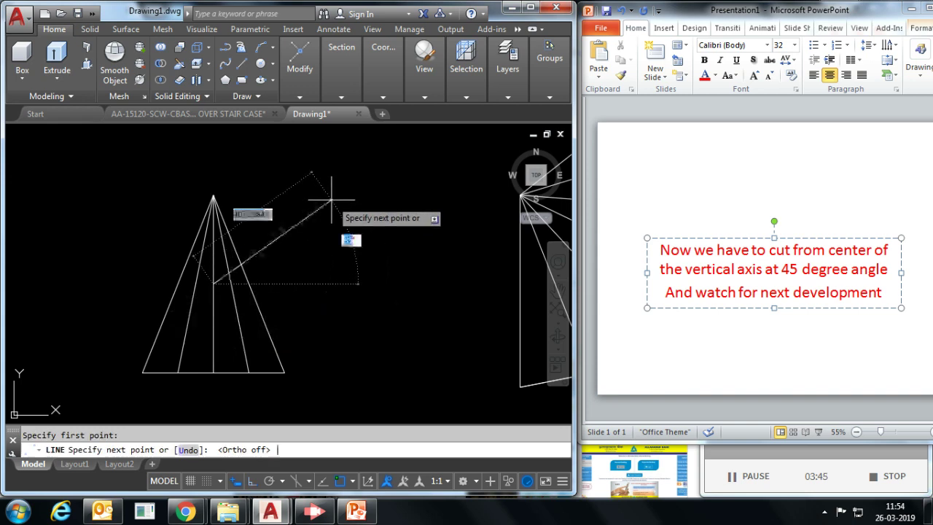
{"action": "left_click", "coordinate": [350, 240]}
{"action": "type", "text": "45"}
{"action": "key", "text": "Tab"}
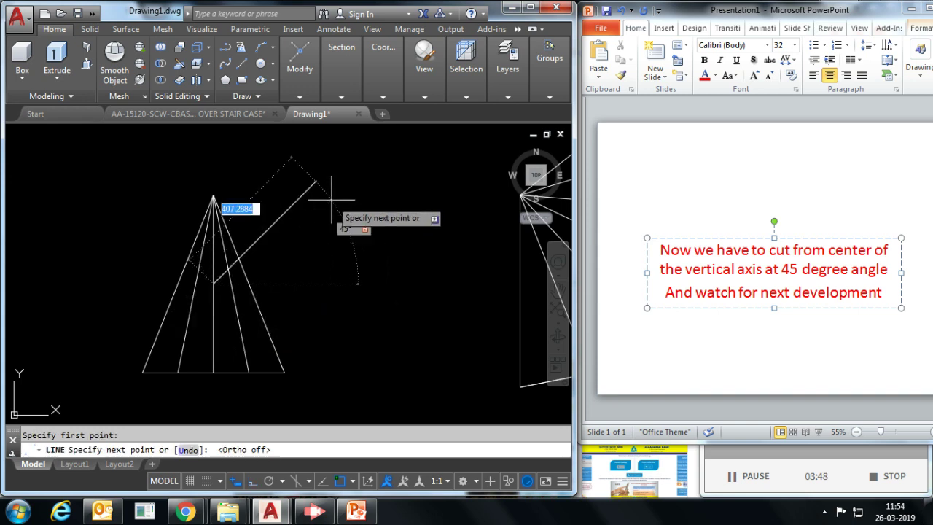
{"action": "left_click", "coordinate": [357, 161]}
{"action": "key", "text": "Escape"}
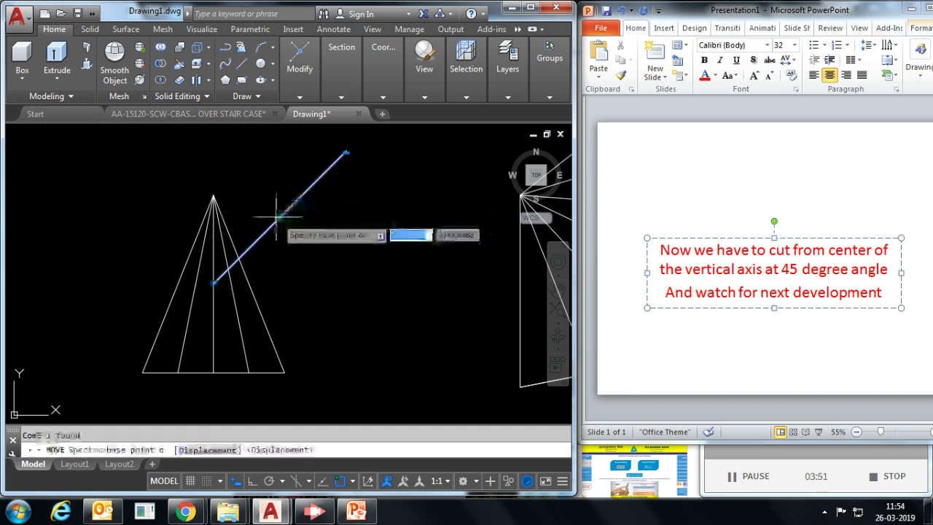
Move the 45-degree line so it crosses the pyramid's front view through its axis.
{"action": "key", "text": "Return"}
{"action": "left_click", "coordinate": [279, 217]}
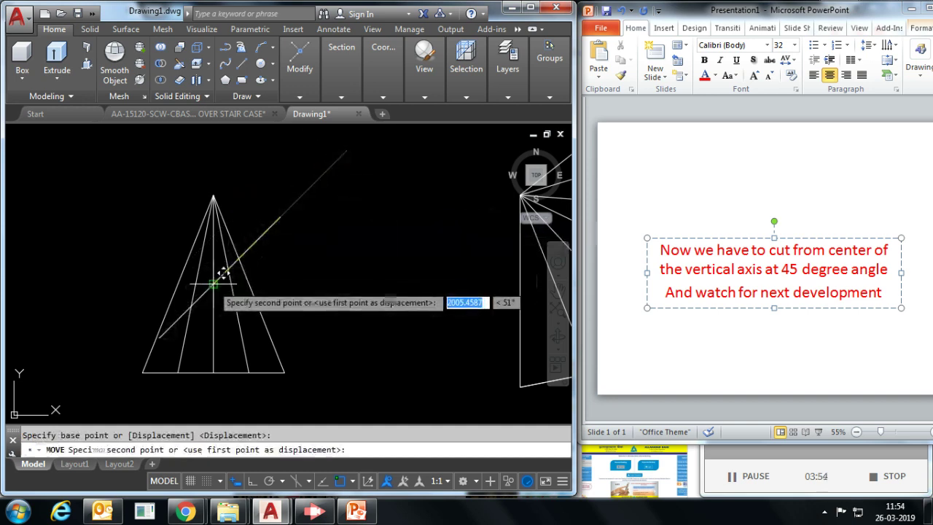
{"action": "left_click", "coordinate": [213, 283]}
{"action": "middle_click_drag", "start_coordinate": [322, 287], "coordinate": [267, 270]}
{"action": "scroll", "coordinate": [218, 291], "scroll_direction": "down", "scroll_amount": 2}
{"action": "scroll", "coordinate": [117, 320], "scroll_direction": "up", "scroll_amount": 2}
{"action": "scroll", "coordinate": [164, 287], "scroll_direction": "down", "scroll_amount": 2}
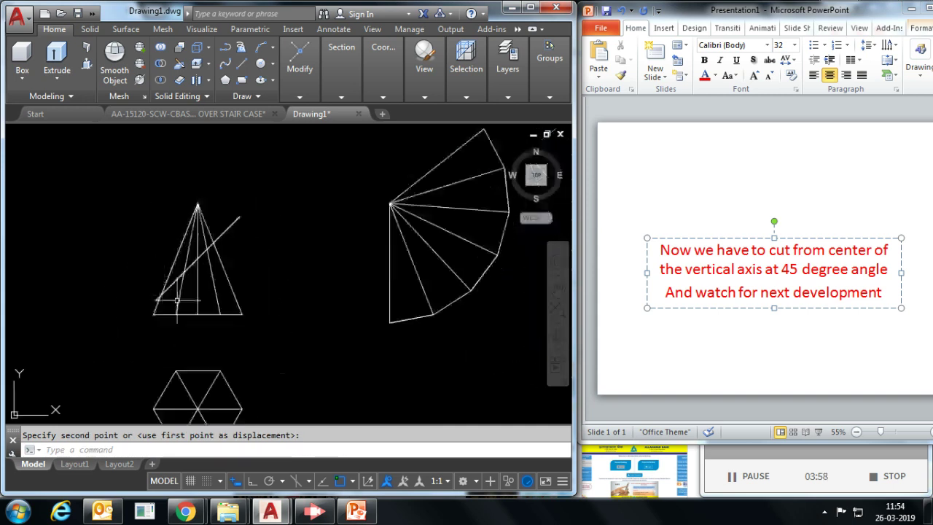
{"action": "type", "text": "l"}
{"action": "key", "text": "Return"}
{"action": "left_click", "coordinate": [158, 298]}
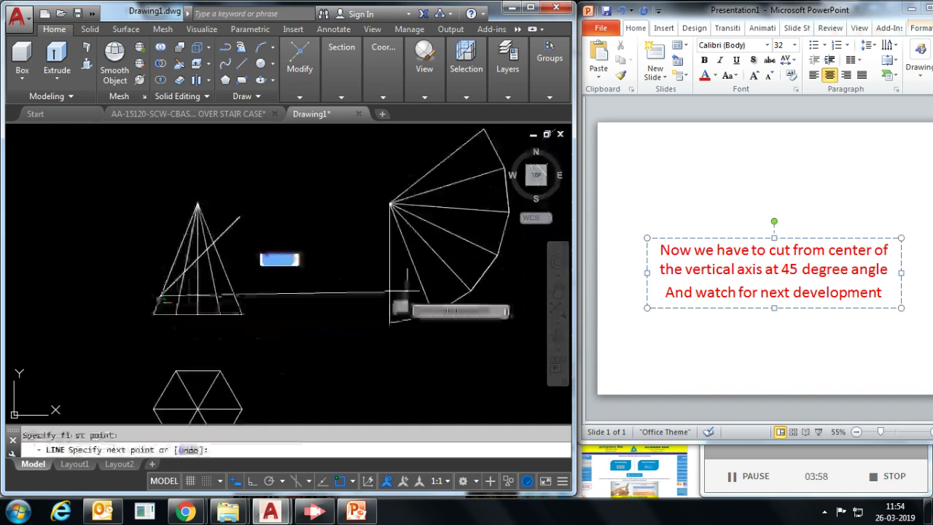
Draw two horizontal projectors from the pyramid's cut crossings across to the fan edge.
{"action": "key", "text": "F8"}
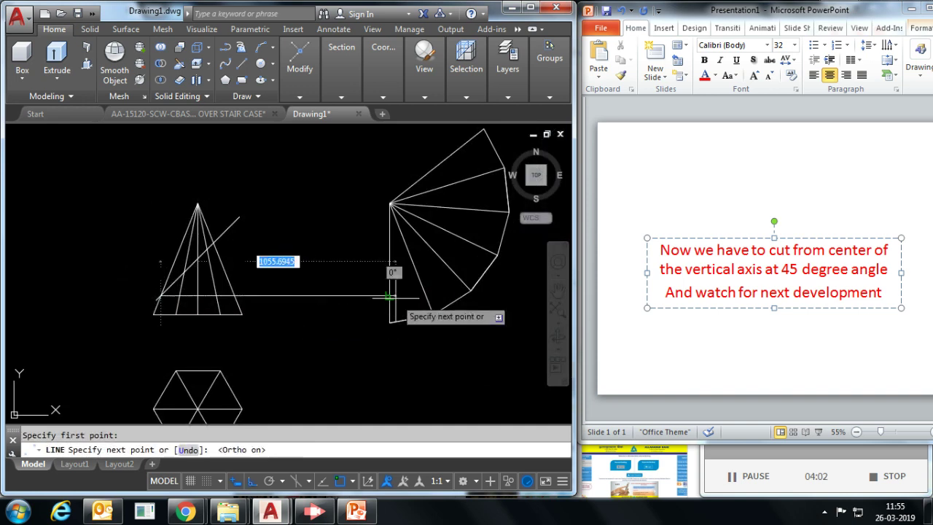
{"action": "left_click", "coordinate": [388, 295]}
{"action": "key", "text": "Return"}
{"action": "key", "text": "Return"}
{"action": "left_click", "coordinate": [188, 273]}
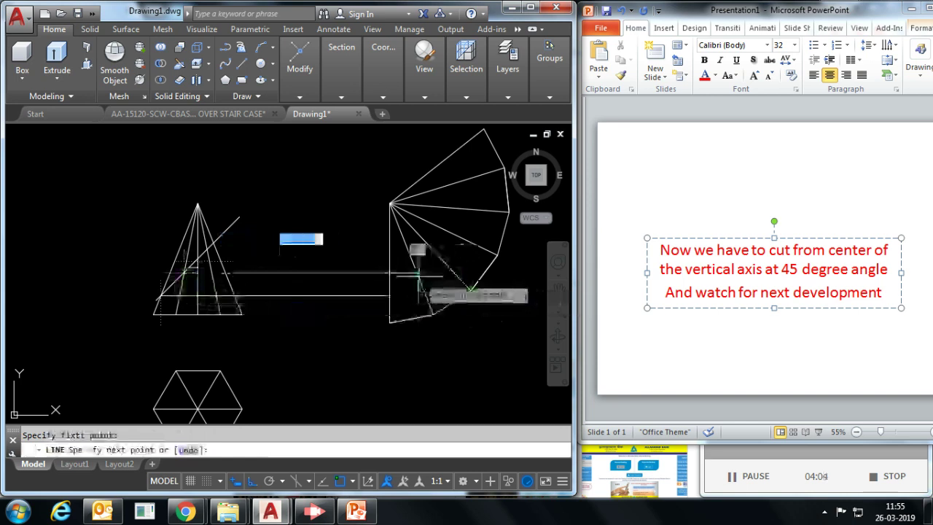
{"action": "scroll", "coordinate": [428, 271], "scroll_direction": "up", "scroll_amount": 3}
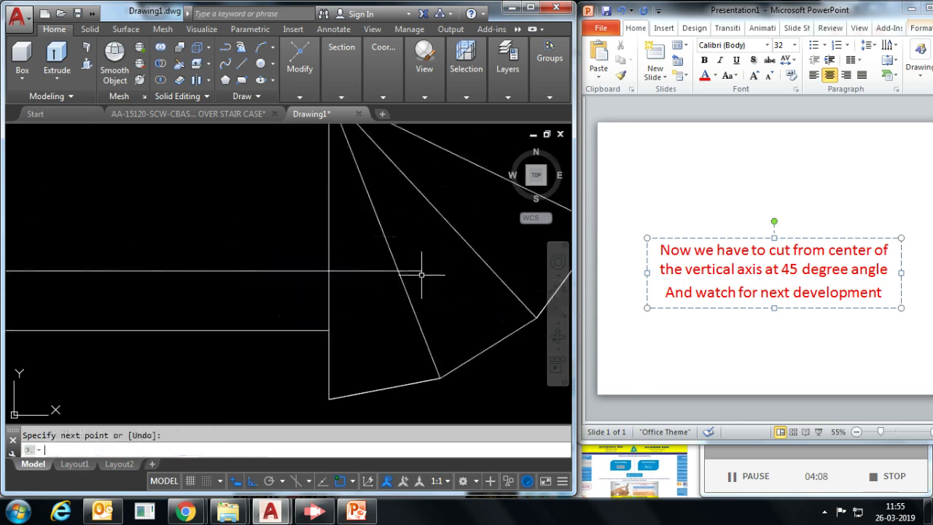
{"action": "left_click", "coordinate": [421, 274]}
{"action": "scroll", "coordinate": [421, 274], "scroll_direction": "down", "scroll_amount": 5}
Start further projectors at the pyramid's cut crossings, zooming in and out to locate points.
{"action": "key", "text": "Return"}
{"action": "key", "text": "Return"}
{"action": "scroll", "coordinate": [276, 251], "scroll_direction": "up", "scroll_amount": 4}
{"action": "left_click", "coordinate": [271, 253]}
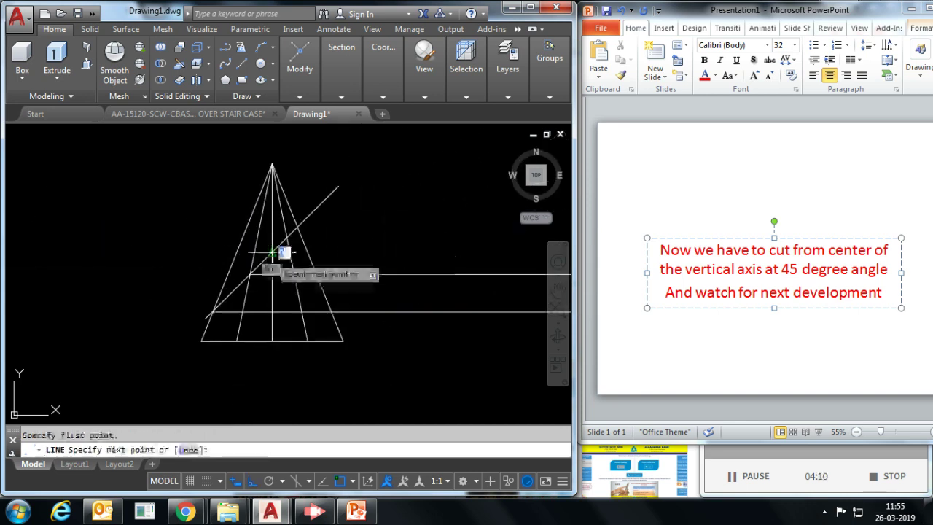
{"action": "scroll", "coordinate": [272, 253], "scroll_direction": "down", "scroll_amount": 3}
{"action": "scroll", "coordinate": [336, 246], "scroll_direction": "up", "scroll_amount": 3}
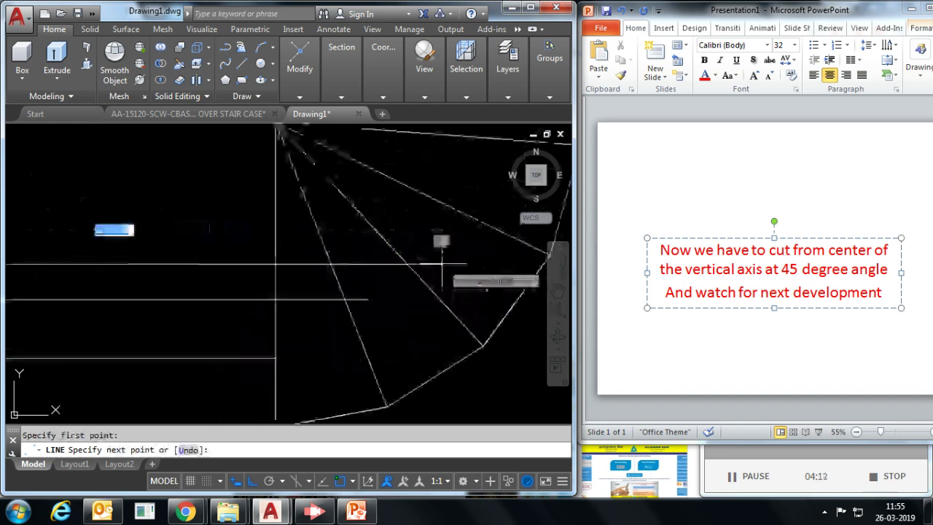
{"action": "key", "text": "Escape"}
{"action": "scroll", "coordinate": [440, 263], "scroll_direction": "down", "scroll_amount": 2}
{"action": "scroll", "coordinate": [434, 267], "scroll_direction": "down", "scroll_amount": 2}
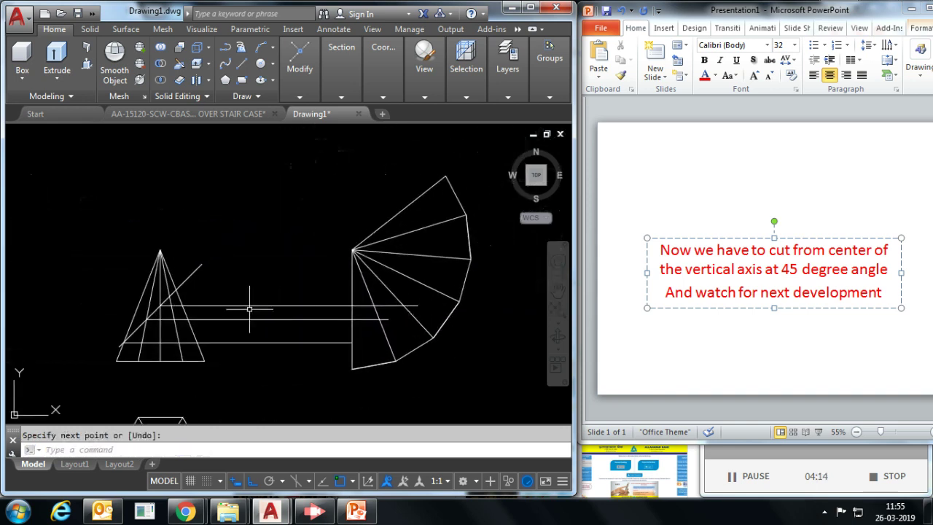
{"action": "key", "text": "Return"}
{"action": "scroll", "coordinate": [282, 309], "scroll_direction": "up", "scroll_amount": 3}
{"action": "left_click", "coordinate": [157, 269]}
{"action": "scroll", "coordinate": [296, 267], "scroll_direction": "down", "scroll_amount": 3}
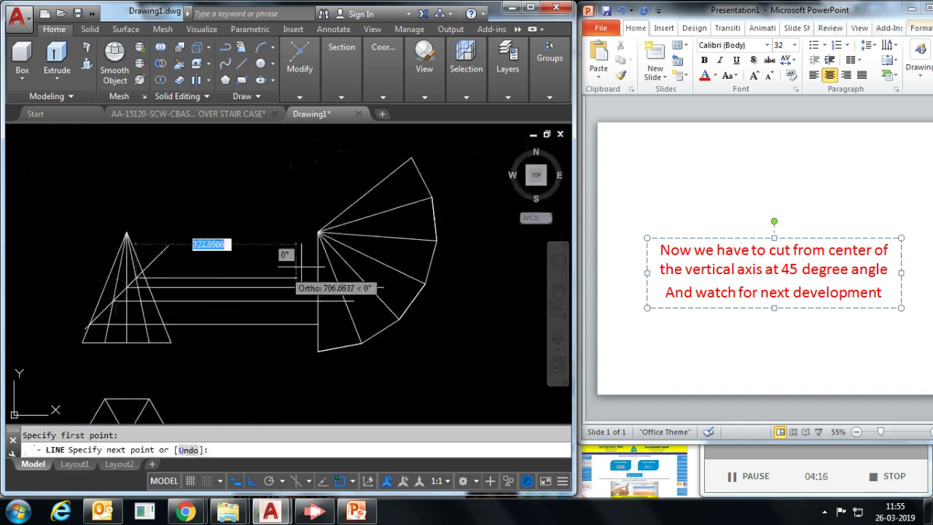
{"action": "scroll", "coordinate": [382, 263], "scroll_direction": "up", "scroll_amount": 4}
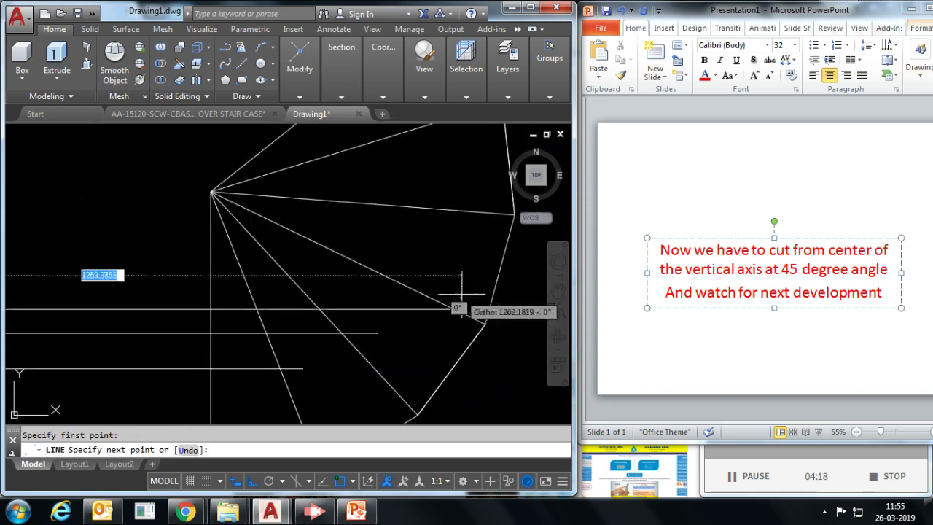
{"action": "scroll", "coordinate": [416, 309], "scroll_direction": "down", "scroll_amount": 3}
{"action": "scroll", "coordinate": [260, 301], "scroll_direction": "up", "scroll_amount": 3}
{"action": "key", "text": "Escape"}
Start one more projector from the pyramid, then frame the pyramid and fan together.
{"action": "type", "text": "l"}
{"action": "key", "text": "Return"}
{"action": "left_click", "coordinate": [145, 290]}
{"action": "scroll", "coordinate": [145, 290], "scroll_direction": "down", "scroll_amount": 3}
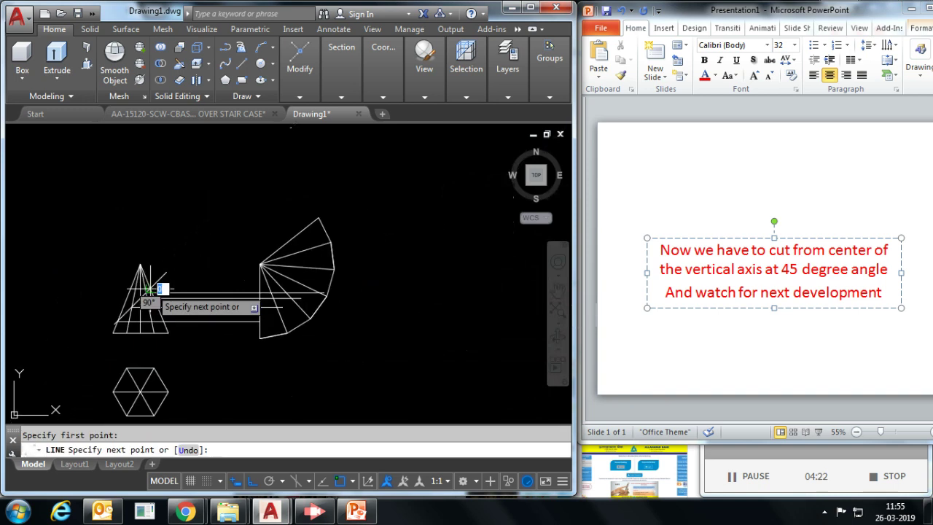
{"action": "scroll", "coordinate": [342, 281], "scroll_direction": "up", "scroll_amount": 4}
{"action": "scroll", "coordinate": [334, 299], "scroll_direction": "up", "scroll_amount": 2}
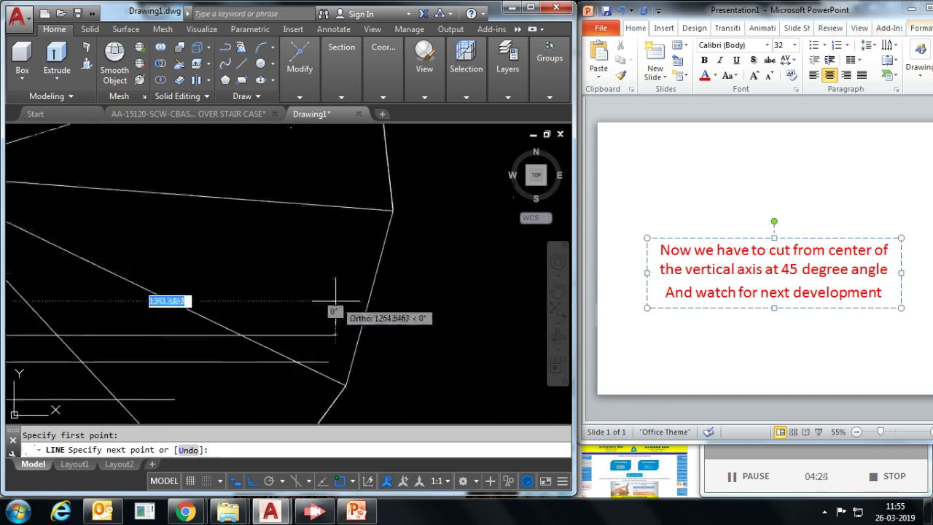
{"action": "key", "text": "Escape"}
{"action": "scroll", "coordinate": [437, 286], "scroll_direction": "down", "scroll_amount": 3}
{"action": "scroll", "coordinate": [483, 287], "scroll_direction": "up", "scroll_amount": 3}
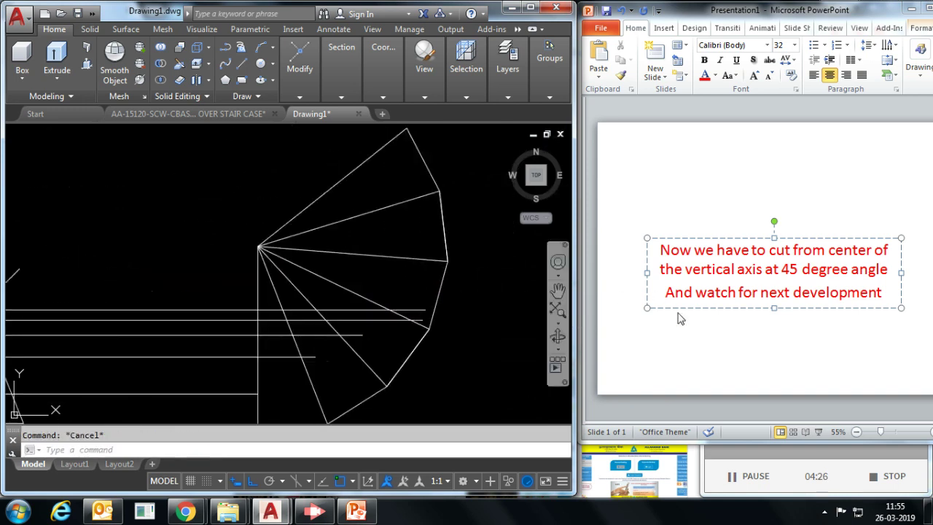
{"action": "mouse_move", "coordinate": [489, 359]}
{"action": "middle_mouse_down"}
{"action": "mouse_move", "coordinate": [485, 306]}
{"action": "mouse_move", "coordinate": [483, 335]}
{"action": "middle_mouse_up"}
{"action": "scroll", "coordinate": [482, 338], "scroll_direction": "down", "scroll_amount": 2}
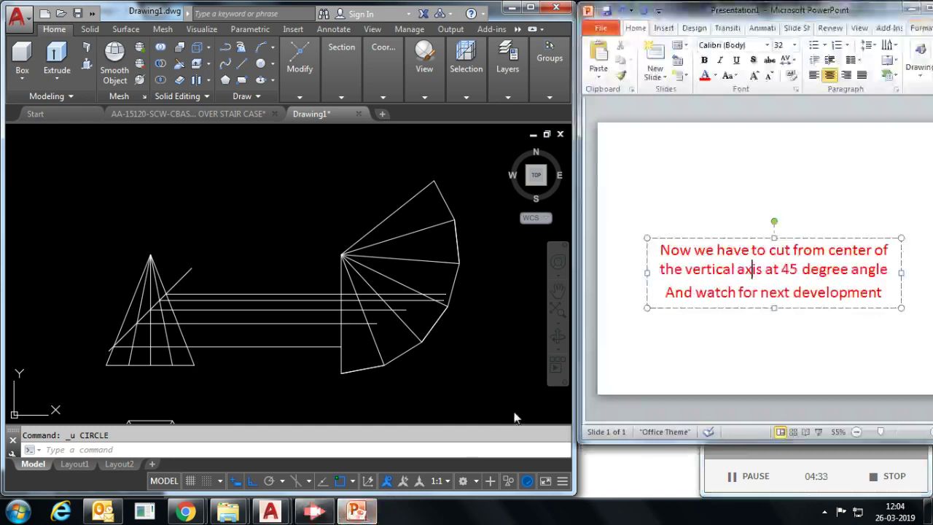
Shift the view to the fan's first edge and edit the caption to 'Trim all the lines from the first vertical lines'.
{"action": "left_click", "coordinate": [483, 385]}
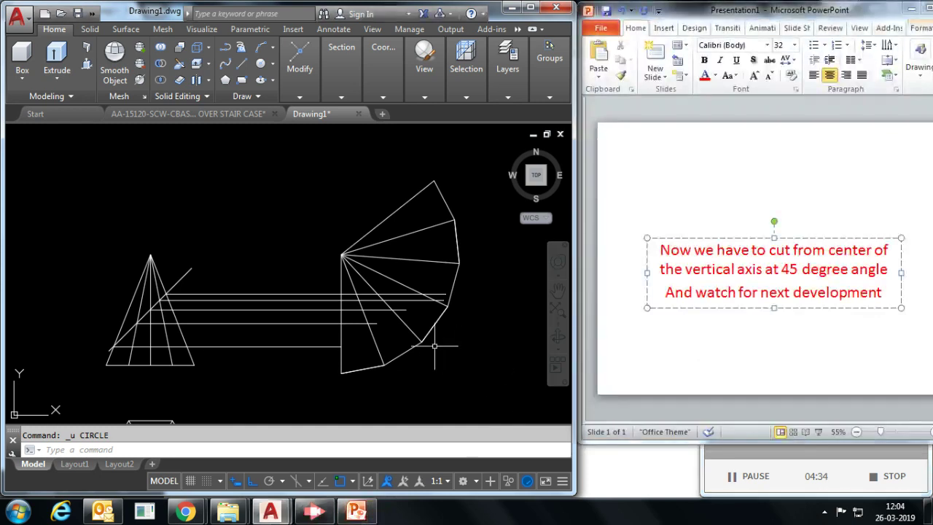
{"action": "scroll", "coordinate": [434, 346], "scroll_direction": "up", "scroll_amount": 2}
{"action": "middle_click_drag", "start_coordinate": [443, 389], "coordinate": [358, 303]}
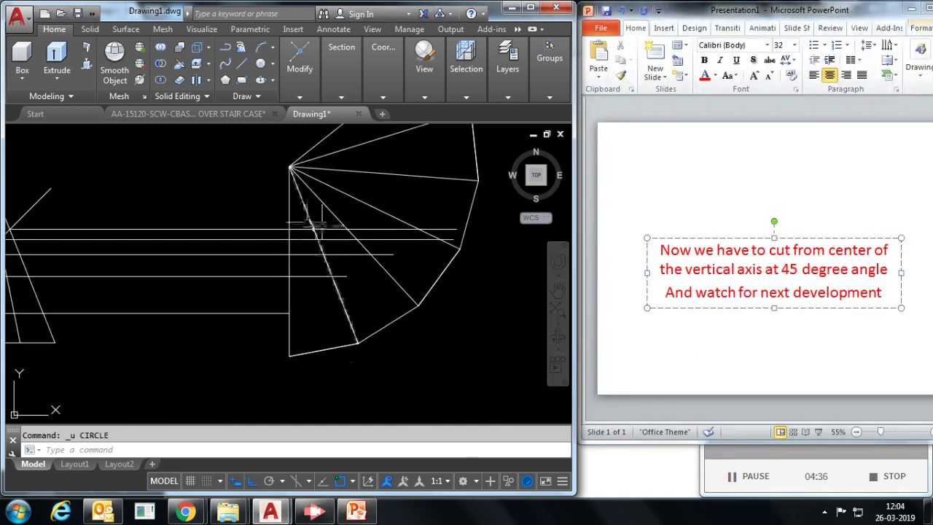
{"action": "left_click", "coordinate": [751, 270]}
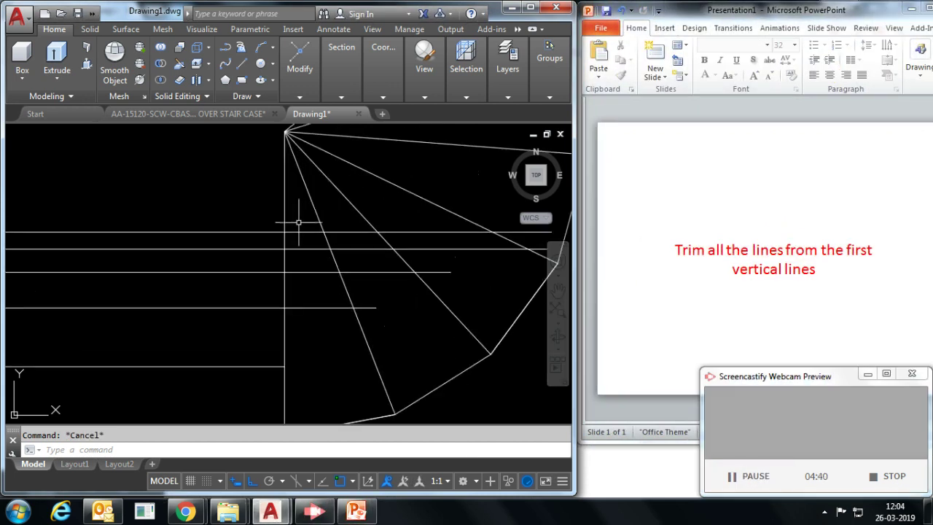
Trim the horizontal projection lines back to the development's first vertical edge.
{"action": "left_click", "coordinate": [302, 219]}
{"action": "left_click", "coordinate": [266, 357]}
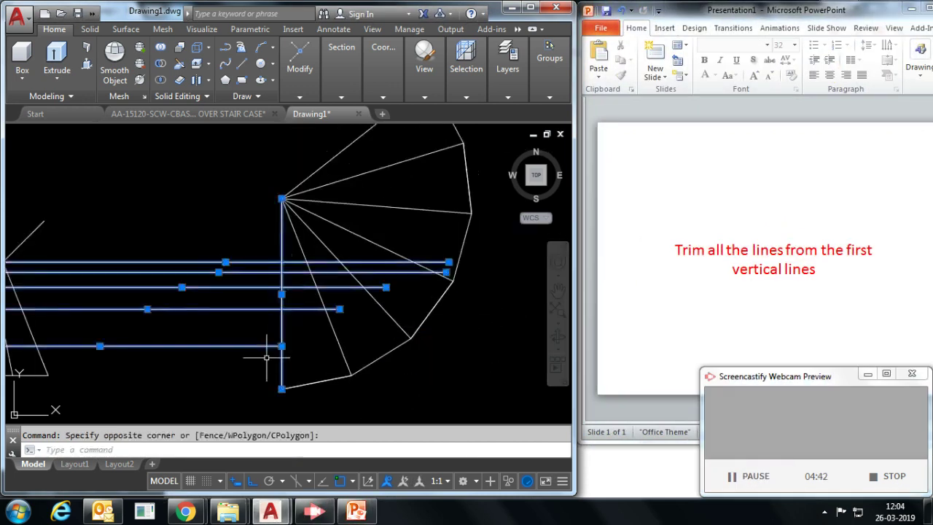
{"action": "type", "text": "tr"}
{"action": "key", "text": "Return"}
{"action": "left_click", "coordinate": [298, 254]}
{"action": "left_click", "coordinate": [295, 329]}
{"action": "key", "text": "Escape"}
{"action": "scroll", "coordinate": [339, 304], "scroll_direction": "down", "scroll_amount": 2}
{"action": "scroll", "coordinate": [376, 296], "scroll_direction": "down", "scroll_amount": 1}
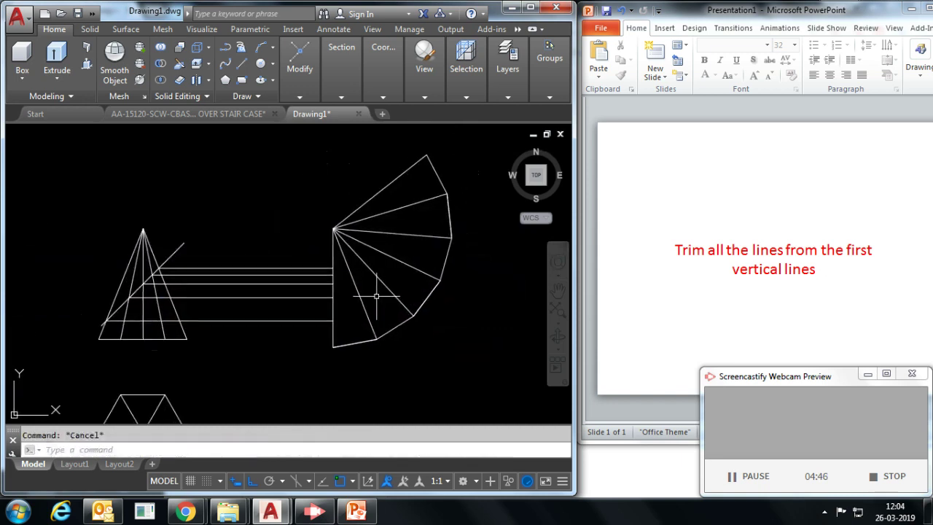
{"action": "scroll", "coordinate": [187, 289], "scroll_direction": "up", "scroll_amount": 2}
{"action": "scroll", "coordinate": [120, 254], "scroll_direction": "up", "scroll_amount": 4}
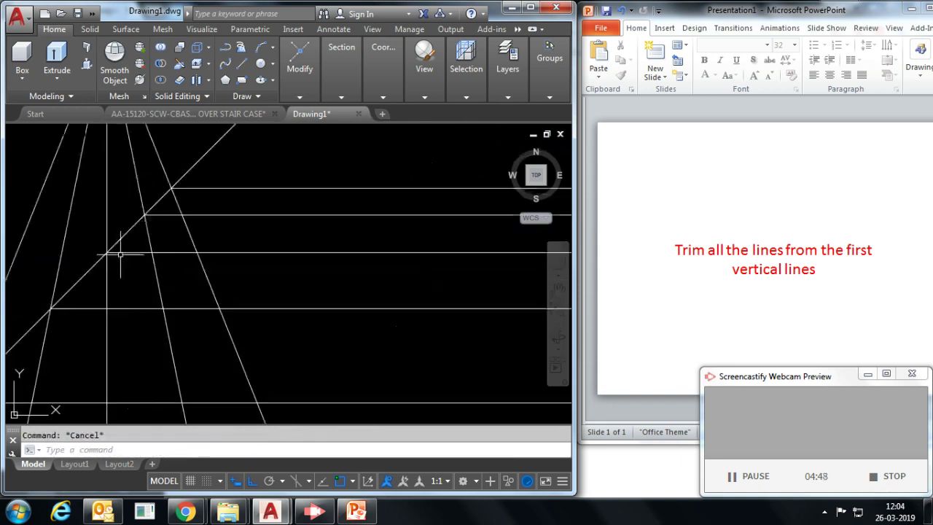
Delete the surplus horizontal projection line near the pyramid's axis.
{"action": "left_click", "coordinate": [114, 239]}
{"action": "left_click", "coordinate": [127, 235]}
{"action": "left_click", "coordinate": [128, 252]}
{"action": "key", "text": "Delete"}
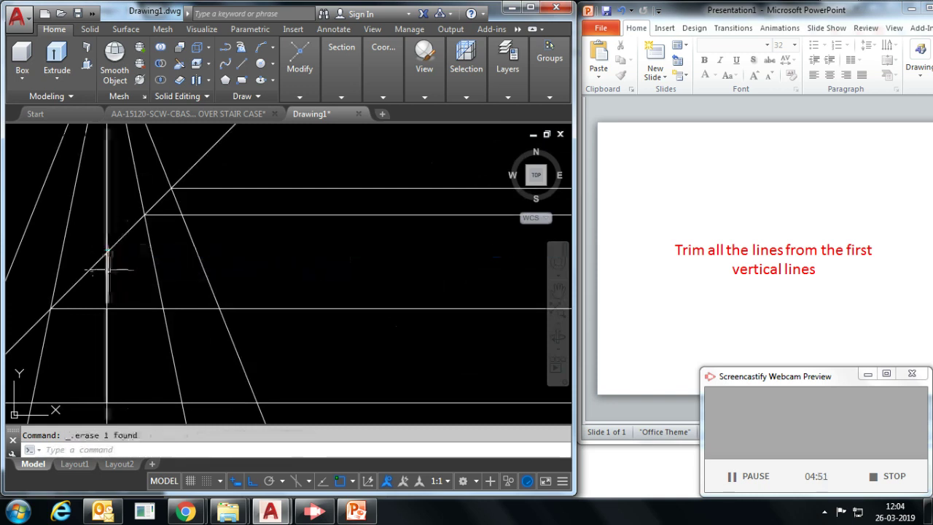
{"action": "scroll", "coordinate": [142, 266], "scroll_direction": "down", "scroll_amount": 3}
{"action": "middle_click_drag", "start_coordinate": [251, 289], "coordinate": [220, 289]}
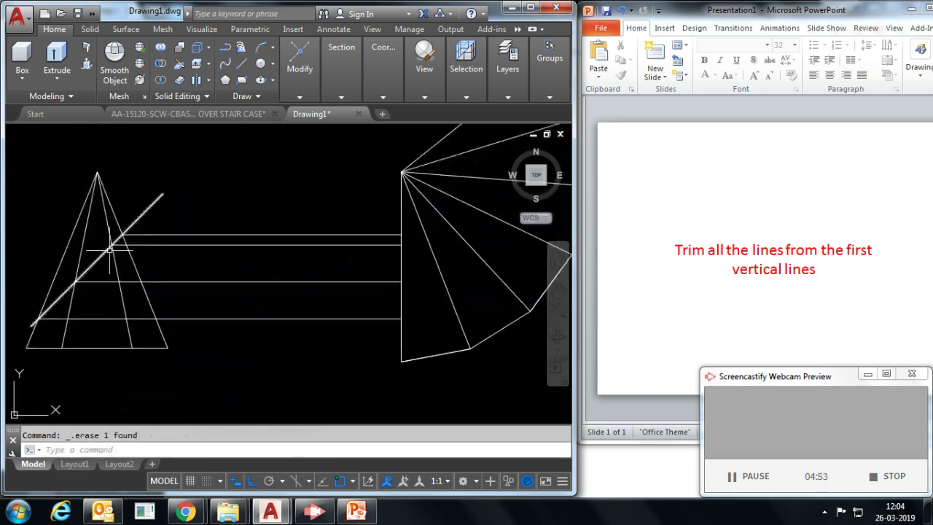
{"action": "scroll", "coordinate": [110, 249], "scroll_direction": "up", "scroll_amount": 2}
{"action": "scroll", "coordinate": [131, 225], "scroll_direction": "down", "scroll_amount": 4}
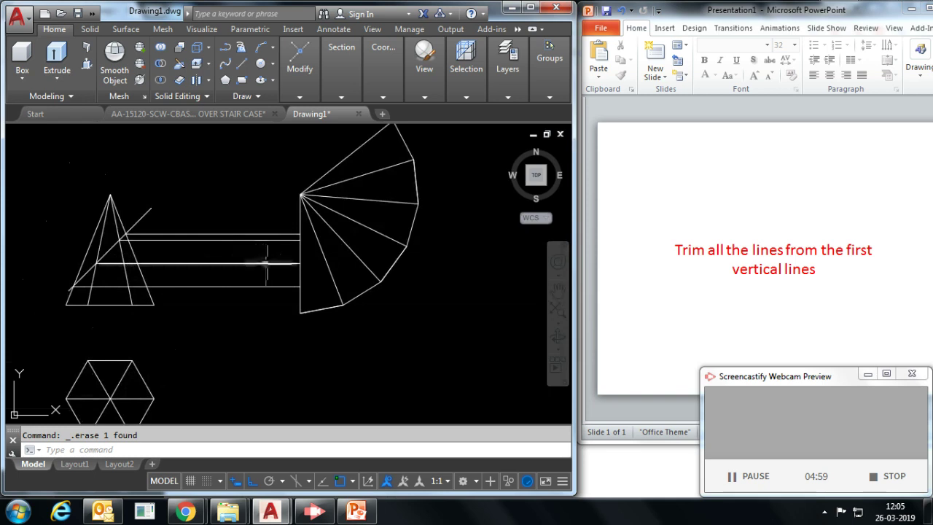
Draw two circles centred on the fan apex through the first two cut points on the edge.
{"action": "type", "text": "c"}
{"action": "key", "text": "Return"}
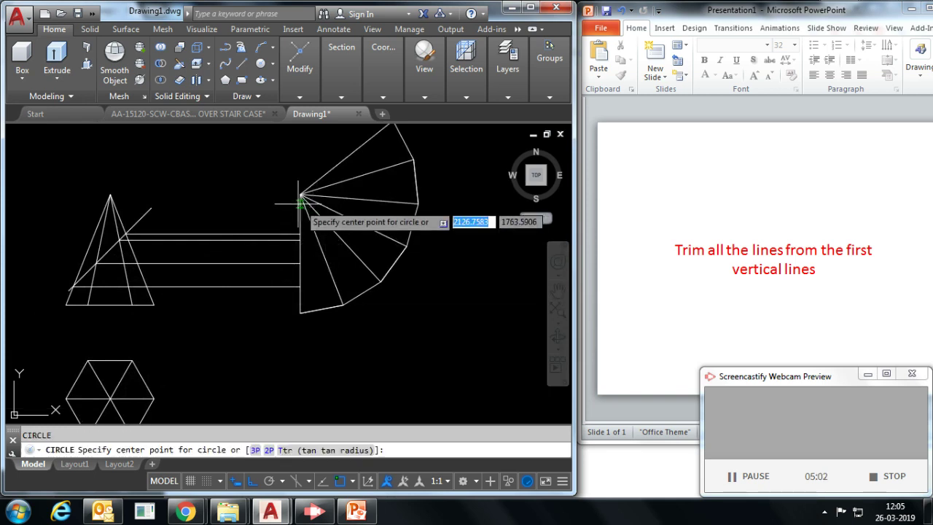
{"action": "scroll", "coordinate": [310, 196], "scroll_direction": "up", "scroll_amount": 3}
{"action": "left_click", "coordinate": [331, 164]}
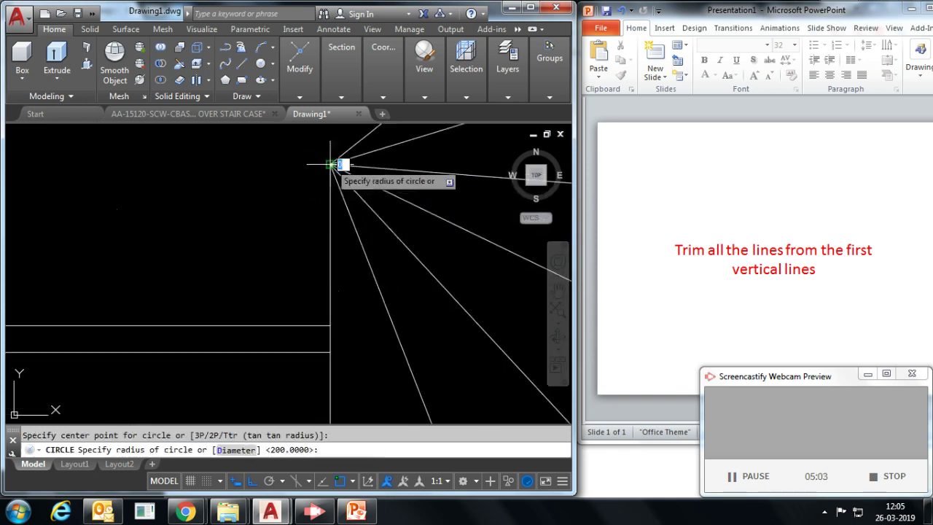
{"action": "left_click", "coordinate": [330, 325]}
{"action": "key", "text": "Return"}
{"action": "left_click", "coordinate": [332, 165]}
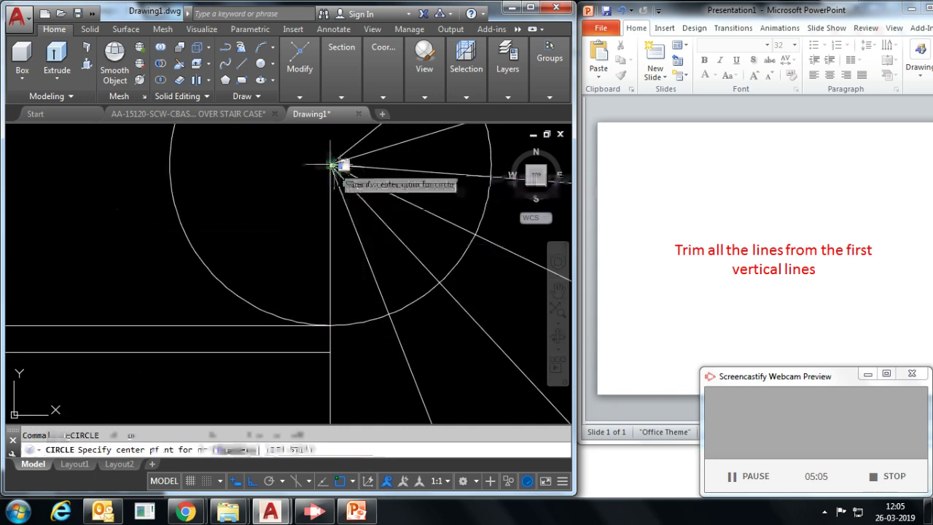
{"action": "scroll", "coordinate": [332, 166], "scroll_direction": "down", "scroll_amount": 2}
{"action": "left_click", "coordinate": [330, 282]}
Add a third concentric circle through the next cut point and begin another from the apex.
{"action": "key", "text": "Return"}
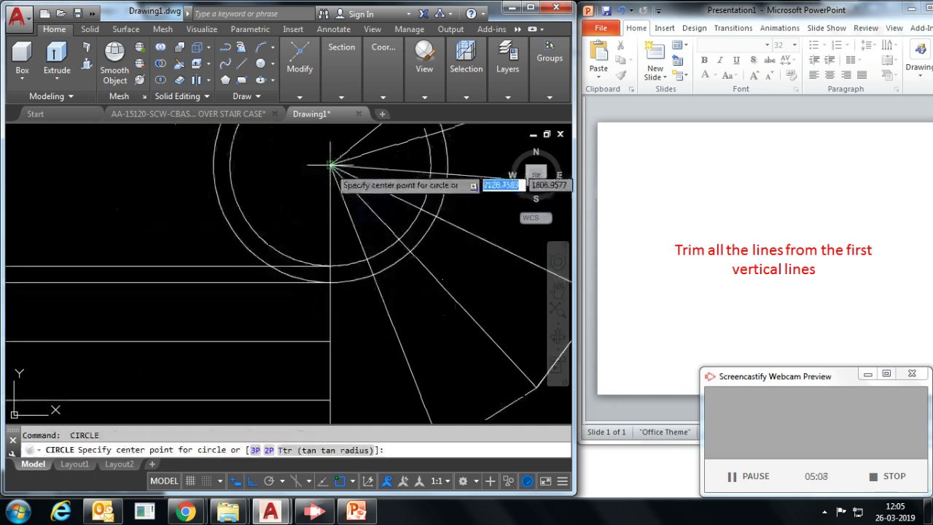
{"action": "left_click", "coordinate": [332, 166]}
{"action": "scroll", "coordinate": [331, 166], "scroll_direction": "down", "scroll_amount": 2}
{"action": "left_click", "coordinate": [330, 276]}
{"action": "key", "text": "Return"}
{"action": "left_click", "coordinate": [331, 166]}
{"action": "scroll", "coordinate": [295, 290], "scroll_direction": "down", "scroll_amount": 2}
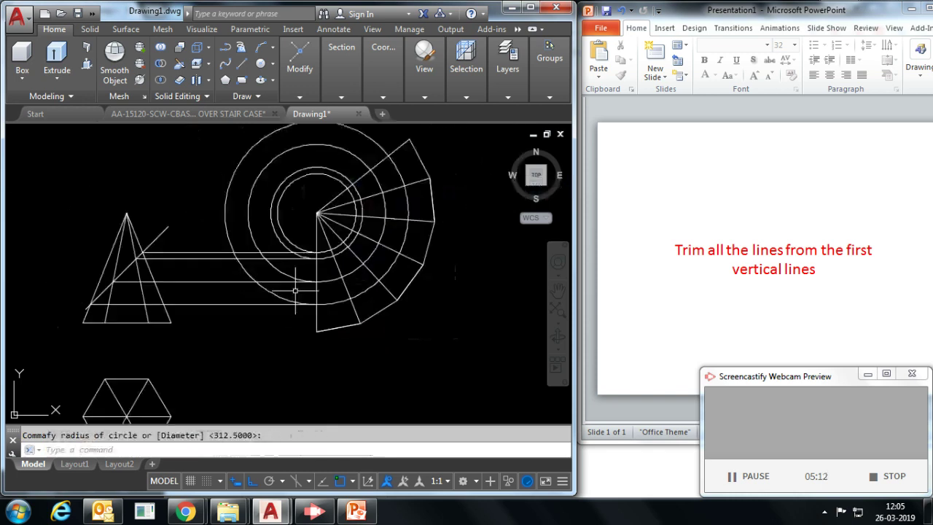
{"action": "middle_click_drag", "start_coordinate": [316, 293], "coordinate": [215, 288]}
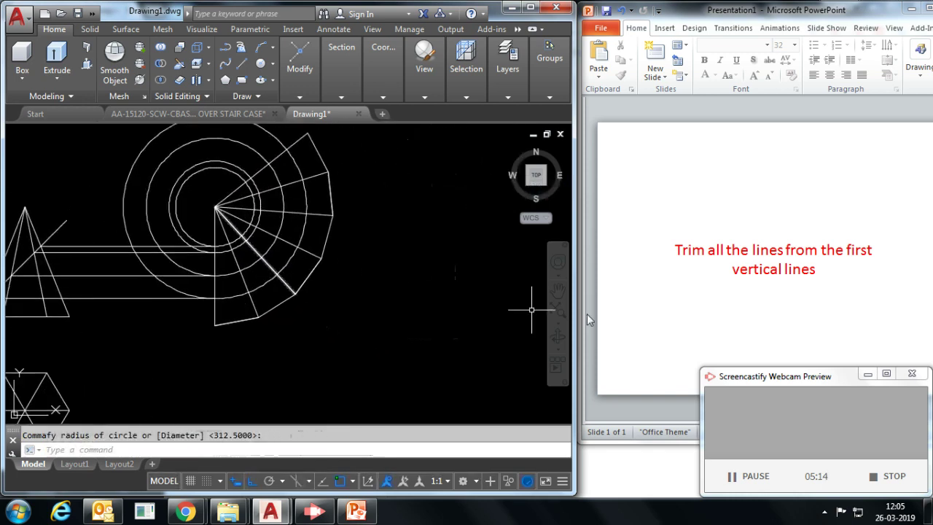
Select the old caption text on the PowerPoint slide.
{"action": "left_click", "coordinate": [782, 278]}
{"action": "left_click", "coordinate": [820, 275]}
{"action": "left_click_drag", "start_coordinate": [733, 265], "coordinate": [670, 249]}
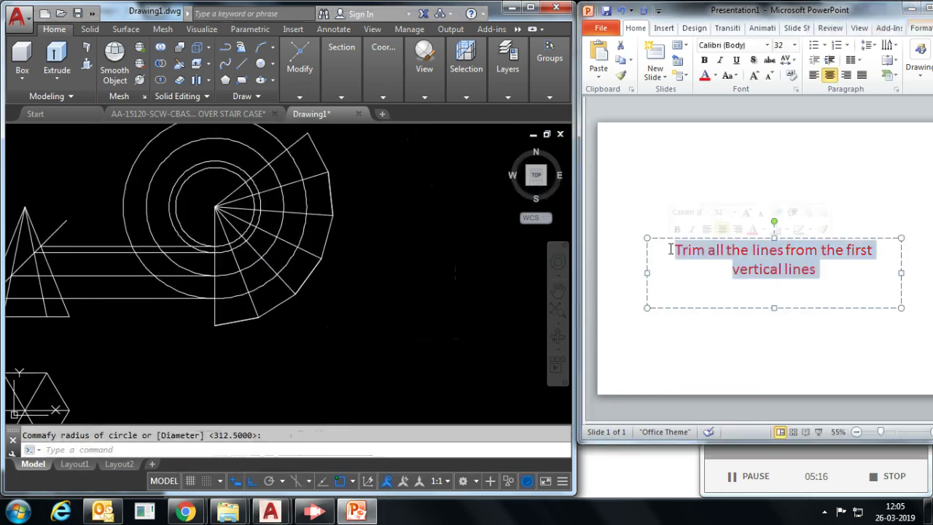
Type the caption 'Now joins all the cut points one by one on progressive basis' and return to AutoCAD.
{"action": "type", "text": "now"}
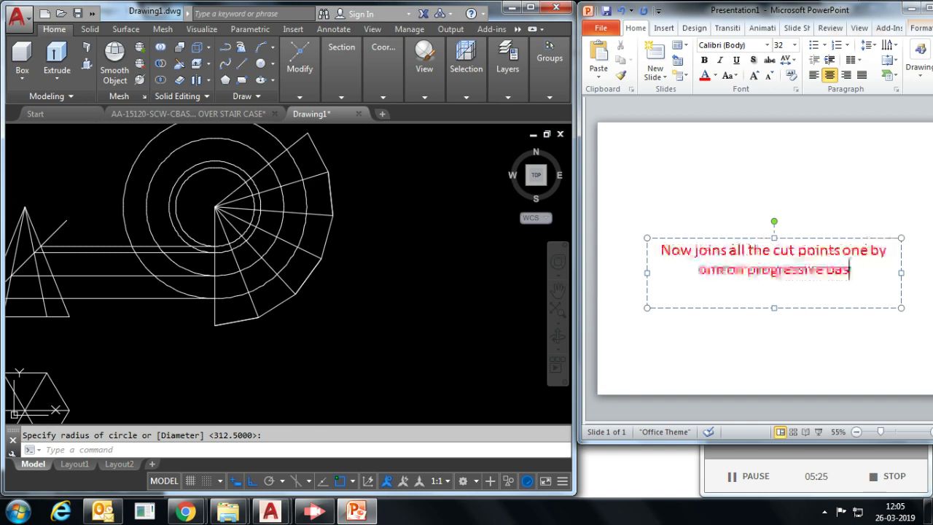
{"action": "left_click", "coordinate": [815, 368]}
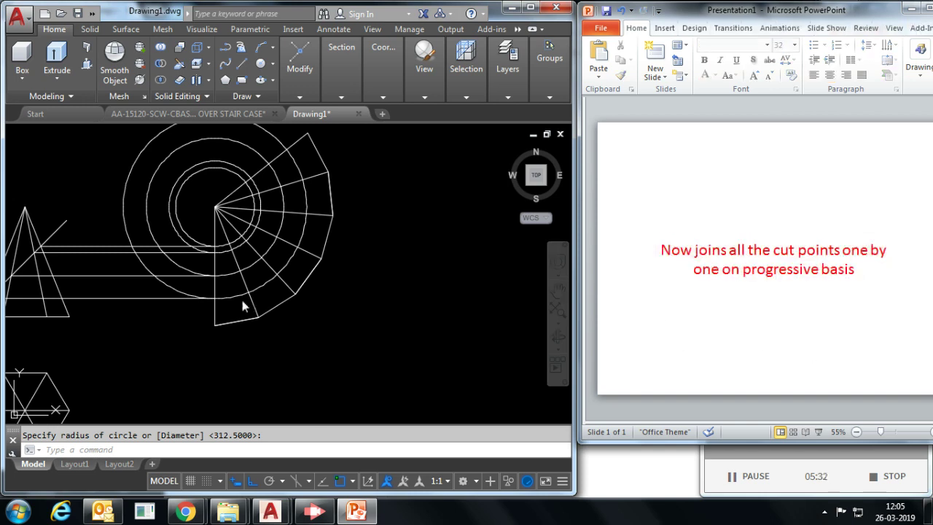
{"action": "left_click", "coordinate": [300, 336]}
{"action": "key", "text": "Escape"}
Start the Line tool and zoom in on the development.
{"action": "left_click", "coordinate": [241, 64]}
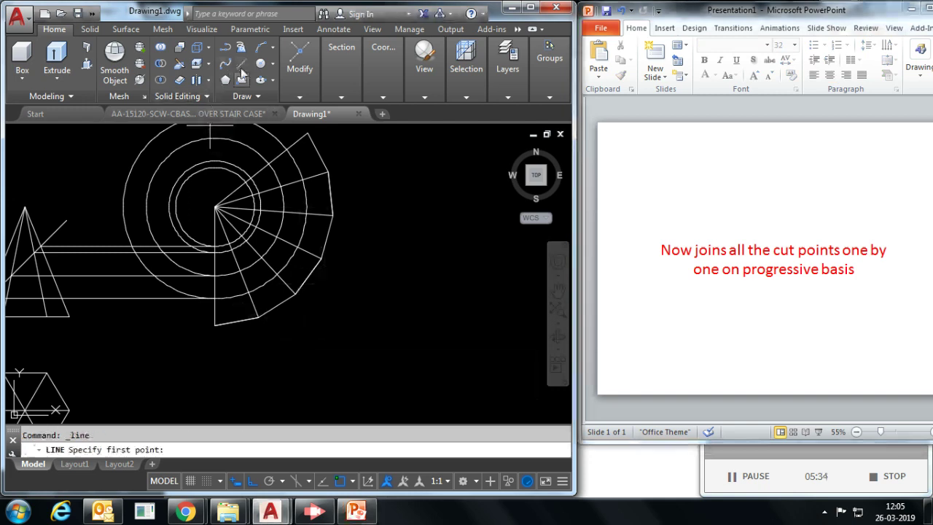
{"action": "scroll", "coordinate": [276, 306], "scroll_direction": "up", "scroll_amount": 1}
{"action": "scroll", "coordinate": [274, 314], "scroll_direction": "up", "scroll_amount": 1}
{"action": "scroll", "coordinate": [271, 317], "scroll_direction": "up", "scroll_amount": 1}
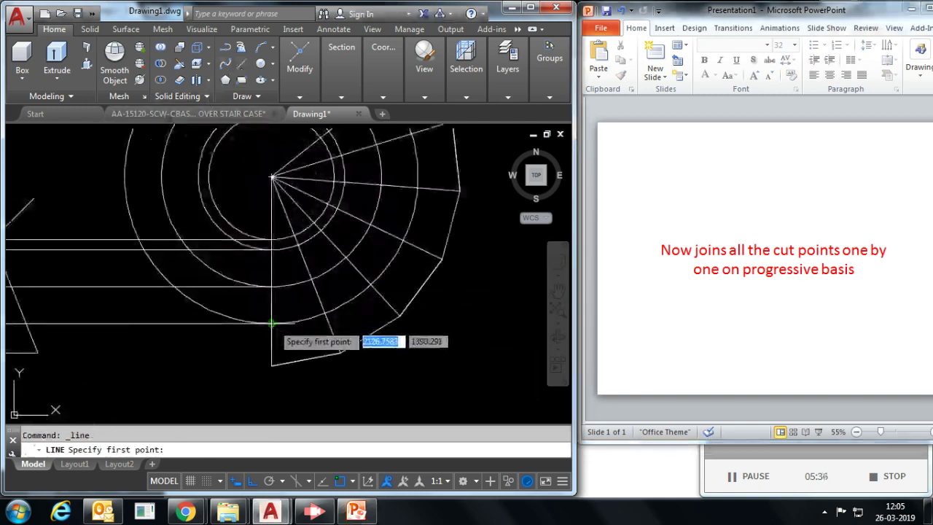
Draw a continuous line through successive circle and fold-line cut points across the fan.
{"action": "left_click", "coordinate": [271, 318]}
{"action": "left_click", "coordinate": [311, 280]}
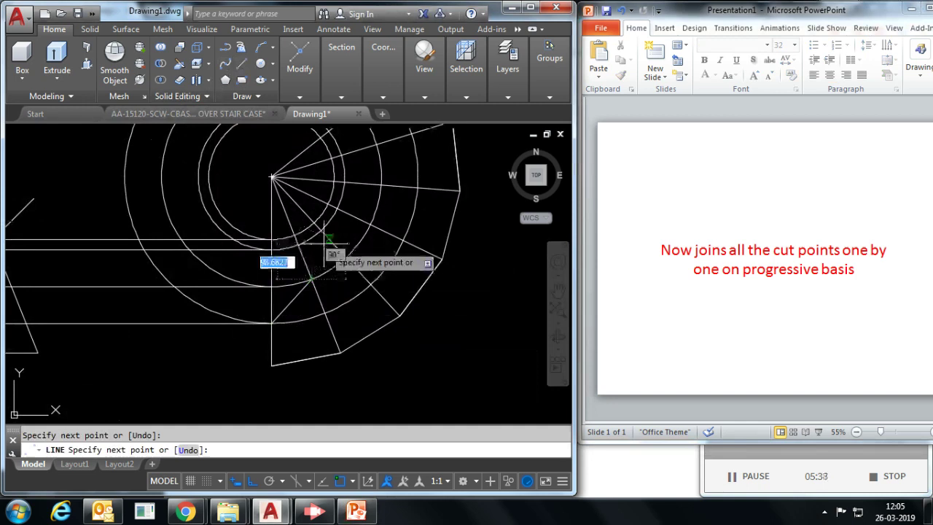
{"action": "left_click", "coordinate": [321, 228]}
{"action": "left_click", "coordinate": [331, 207]}
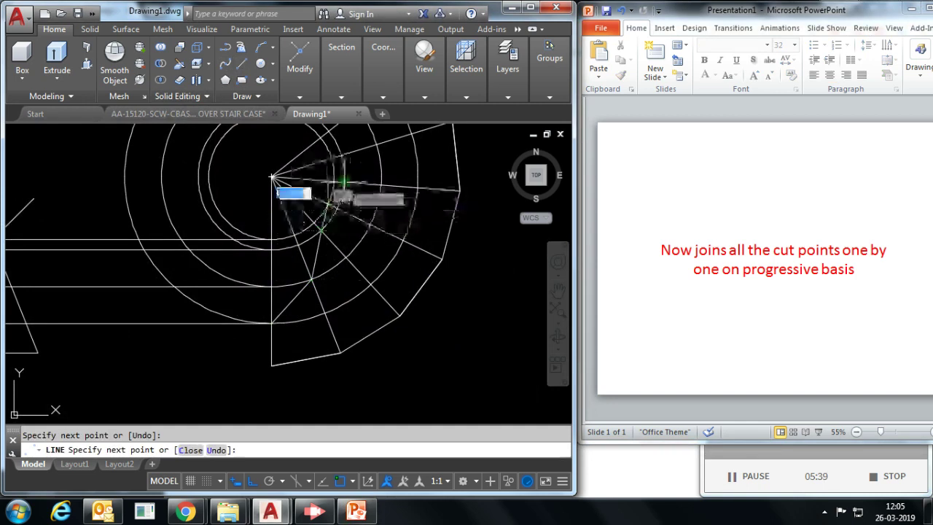
{"action": "middle_click_drag", "start_coordinate": [364, 153], "coordinate": [347, 301]}
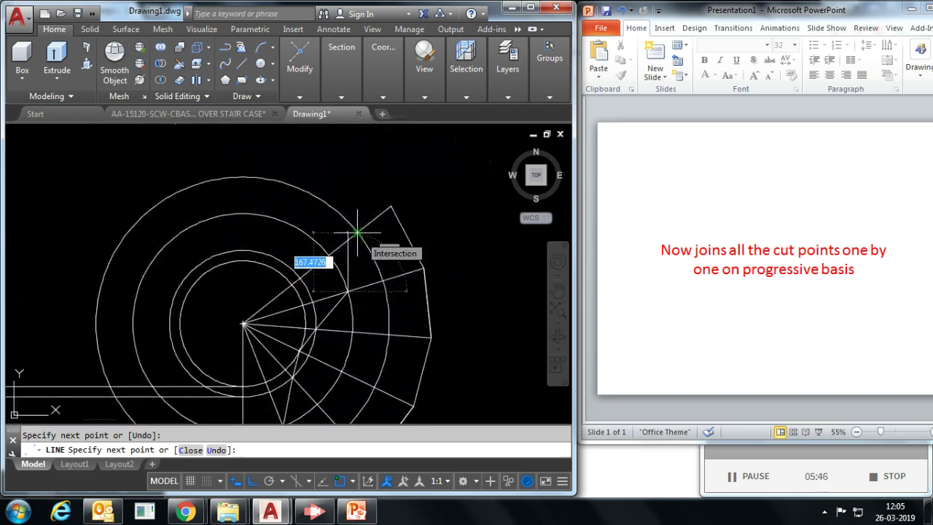
{"action": "key", "text": "Escape"}
{"action": "scroll", "coordinate": [381, 248], "scroll_direction": "down", "scroll_amount": 5}
{"action": "scroll", "coordinate": [381, 248], "scroll_direction": "up", "scroll_amount": 1}
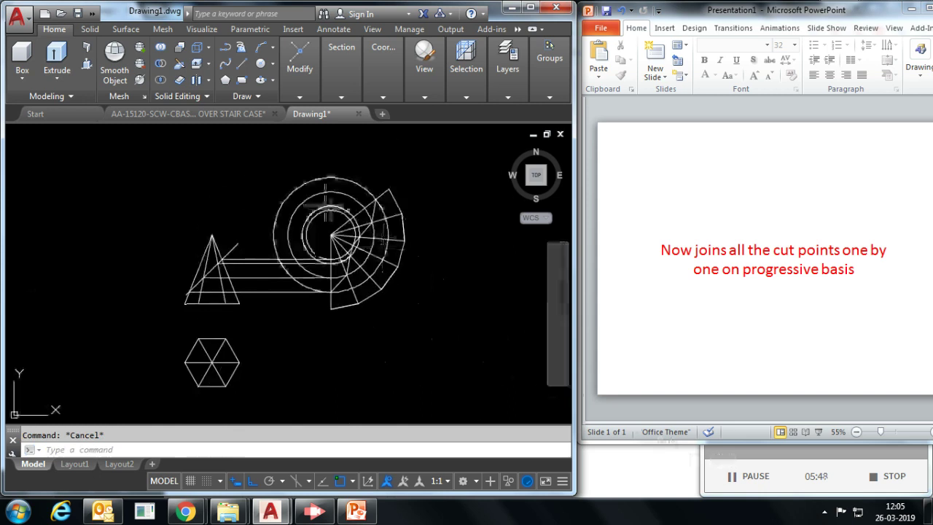
{"action": "scroll", "coordinate": [325, 210], "scroll_direction": "up", "scroll_amount": 3}
{"action": "scroll", "coordinate": [323, 196], "scroll_direction": "down", "scroll_amount": 1}
Delete the construction circles, the horizontal projection lines and the pyramid's diagonal cut line.
{"action": "left_click", "coordinate": [320, 152]}
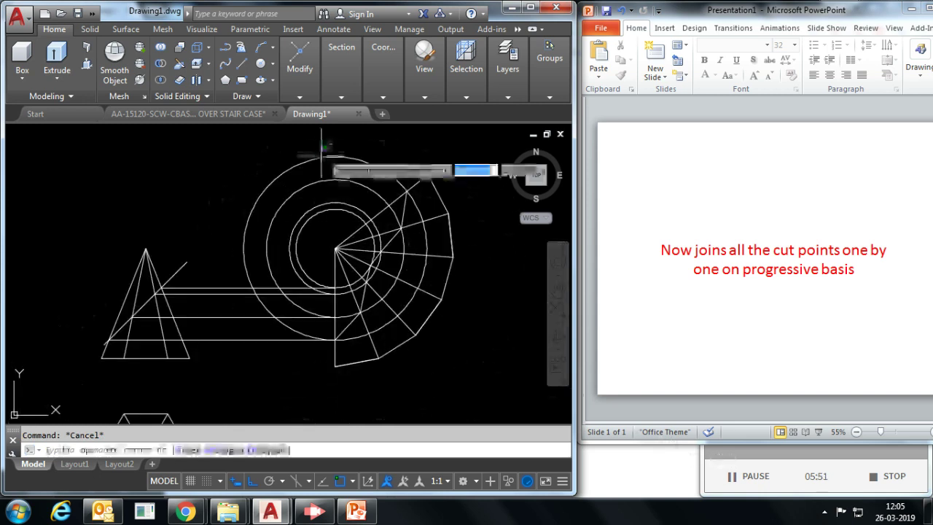
{"action": "left_click", "coordinate": [356, 264]}
{"action": "key", "text": "Delete"}
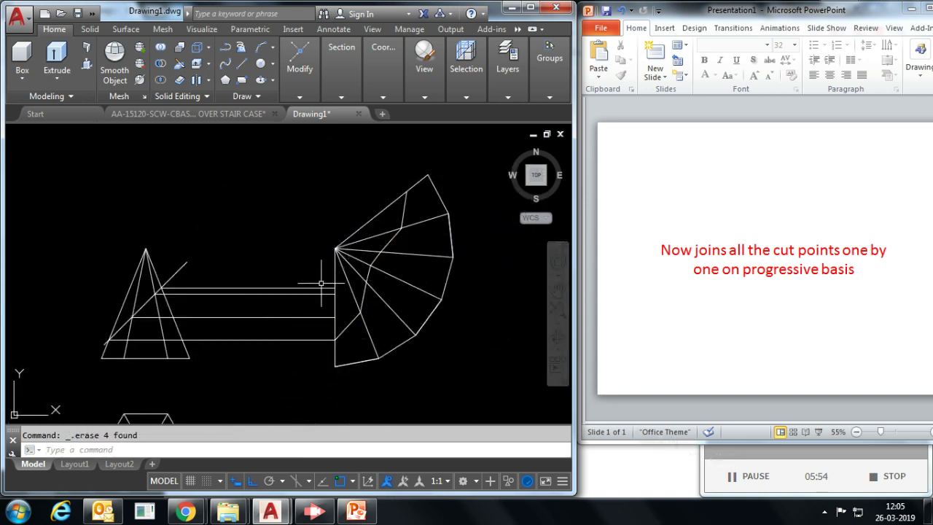
{"action": "left_click", "coordinate": [299, 255]}
{"action": "left_click", "coordinate": [270, 386]}
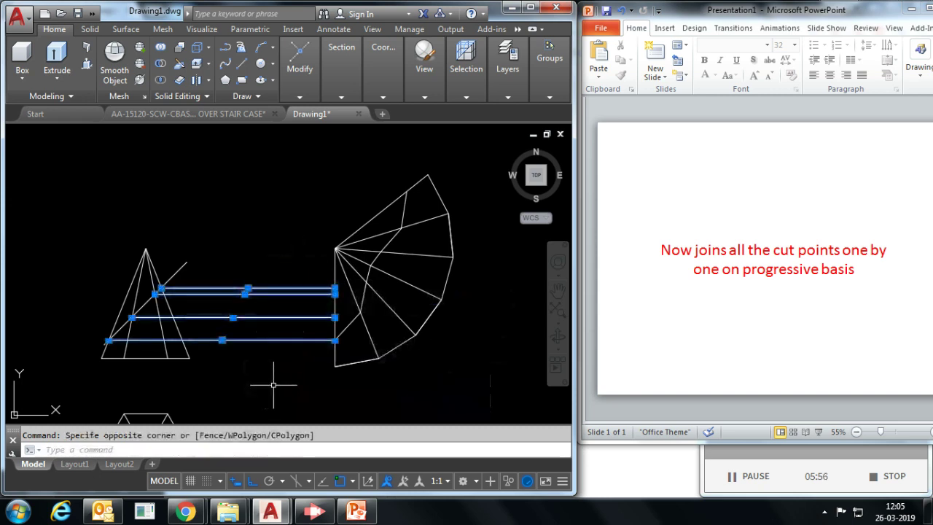
{"action": "key", "text": "Delete"}
{"action": "left_click", "coordinate": [193, 265]}
{"action": "left_click", "coordinate": [182, 255]}
{"action": "key", "text": "Delete"}
{"action": "scroll", "coordinate": [373, 244], "scroll_direction": "up", "scroll_amount": 2}
{"action": "scroll", "coordinate": [373, 244], "scroll_direction": "down", "scroll_amount": 2}
Trim the fan lines beyond the cut outline, undoing and redoing the last trim.
{"action": "left_click", "coordinate": [490, 146]}
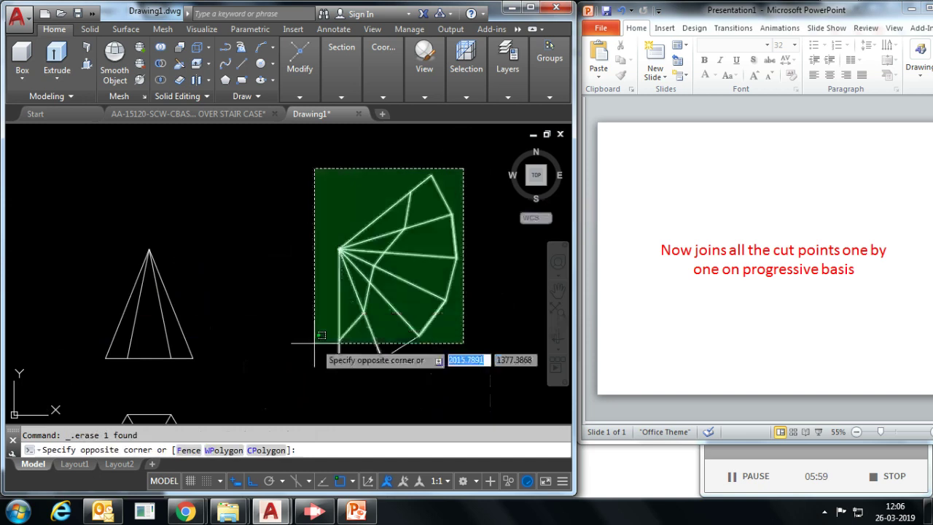
{"action": "left_click", "coordinate": [302, 357]}
{"action": "type", "text": "r"}
{"action": "key", "text": "Return"}
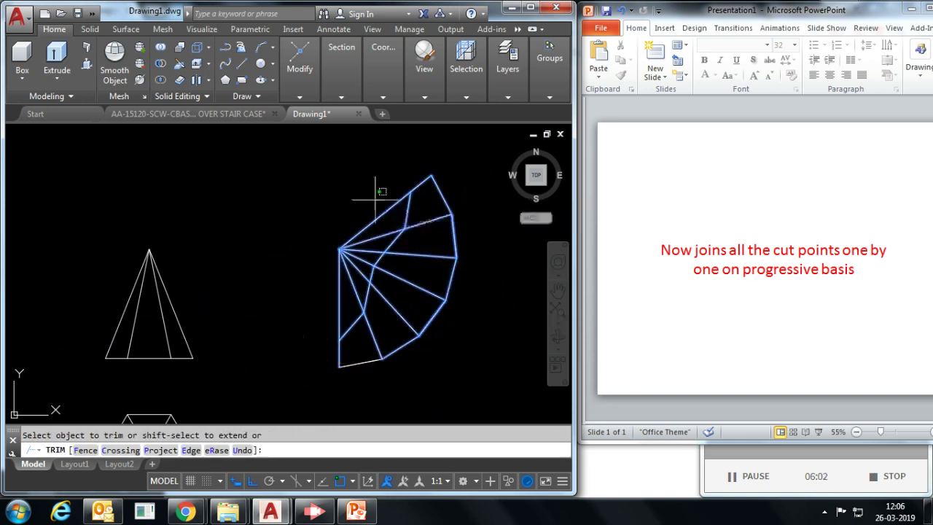
{"action": "left_click", "coordinate": [385, 208]}
{"action": "left_click", "coordinate": [357, 263]}
{"action": "left_click", "coordinate": [375, 201]}
{"action": "left_click", "coordinate": [342, 255]}
{"action": "left_click", "coordinate": [366, 243]}
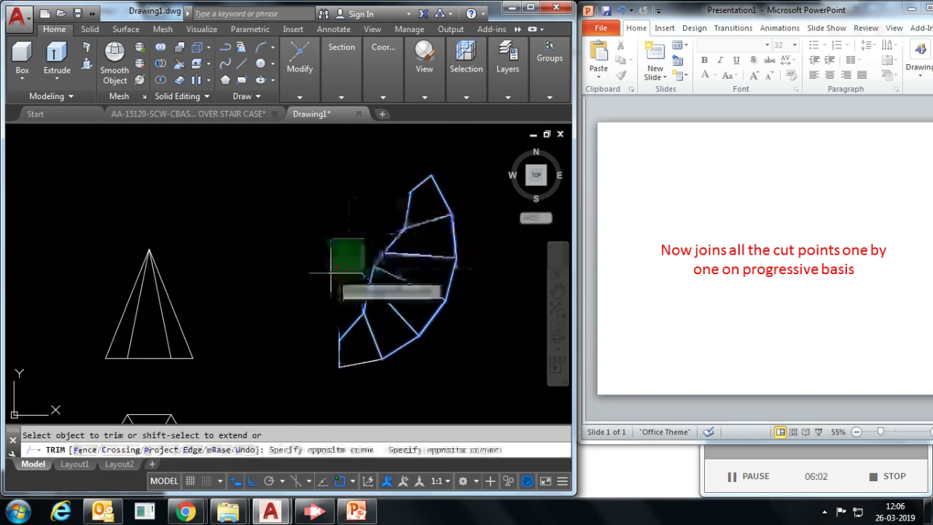
{"action": "left_click", "coordinate": [332, 275]}
{"action": "key", "text": "Escape"}
{"action": "middle_click_drag", "start_coordinate": [399, 301], "coordinate": [325, 276]}
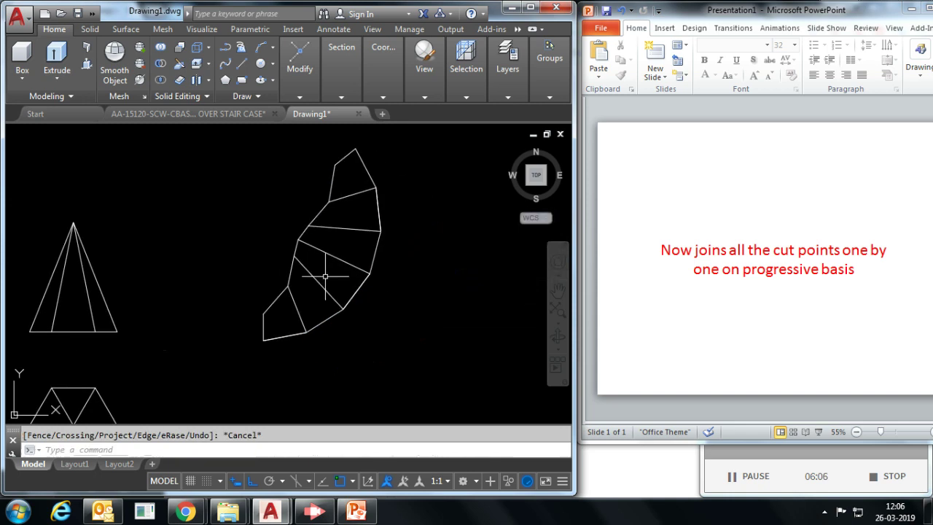
{"action": "key", "text": "ctrl+z"}
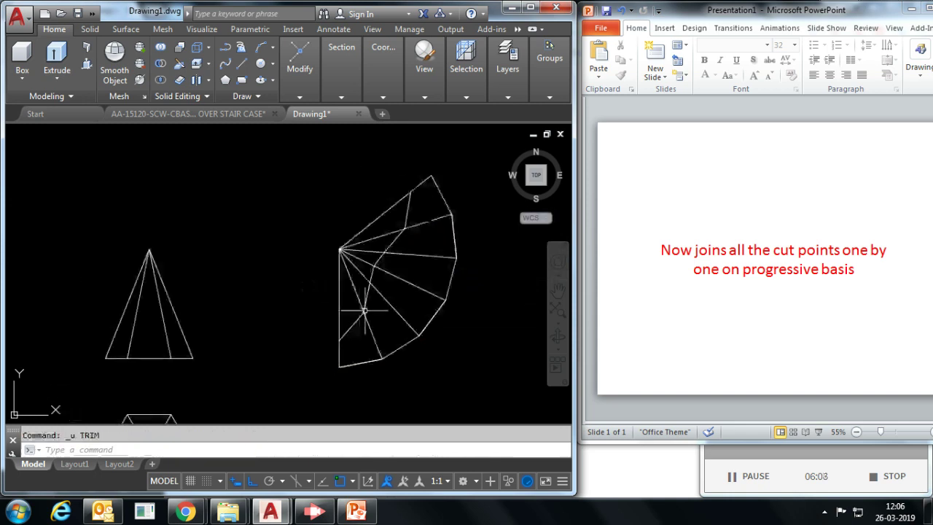
{"action": "key", "text": "ctrl+y"}
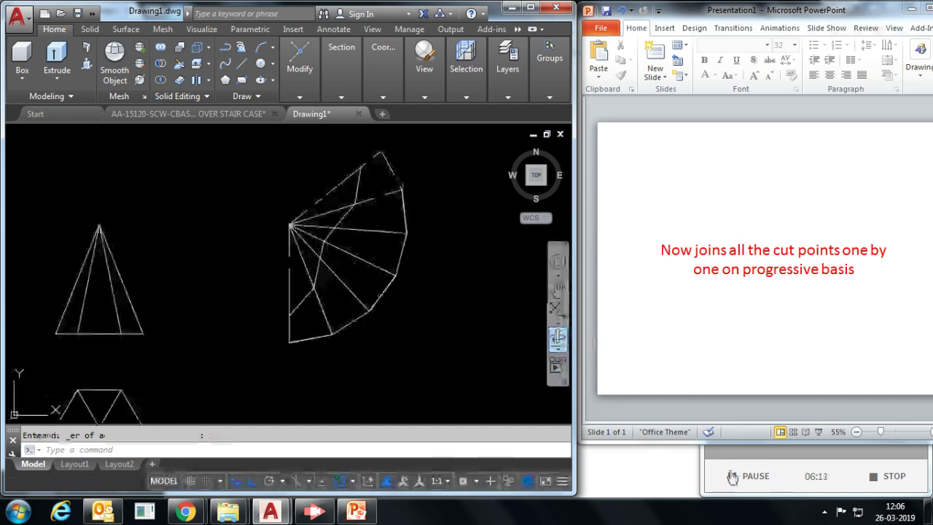
Start the HATCH command for the development.
{"action": "left_click", "coordinate": [247, 100]}
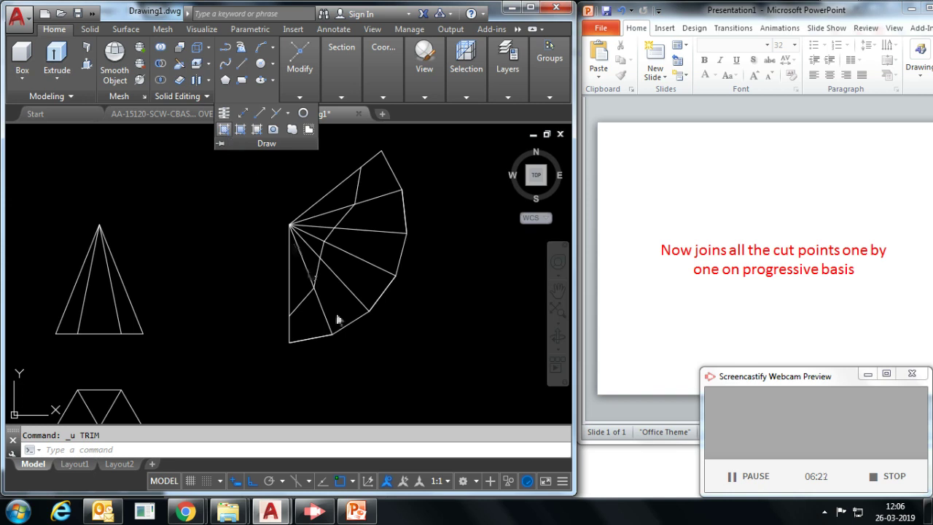
{"action": "type", "text": "h"}
{"action": "key", "text": "Return"}
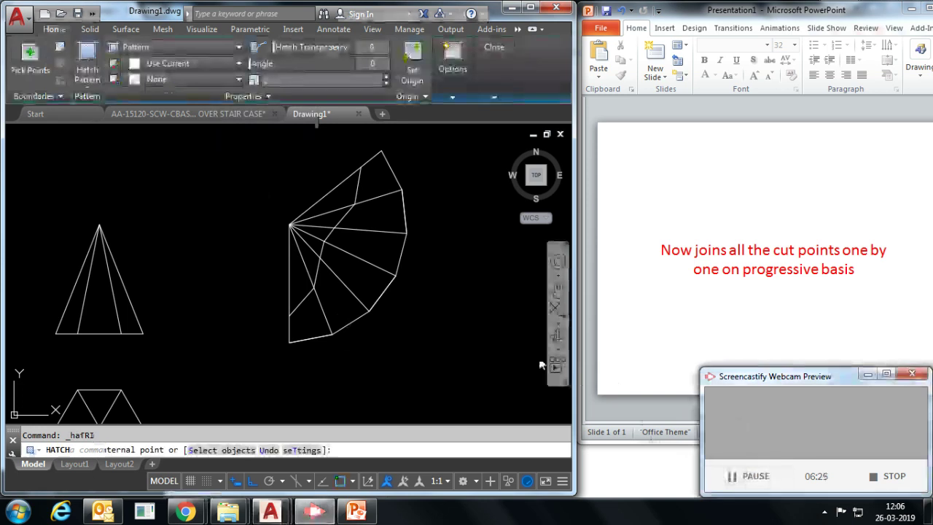
Hatch the lower-left region with the ANSI31 pattern at scale 10.
{"action": "left_click", "coordinate": [319, 315]}
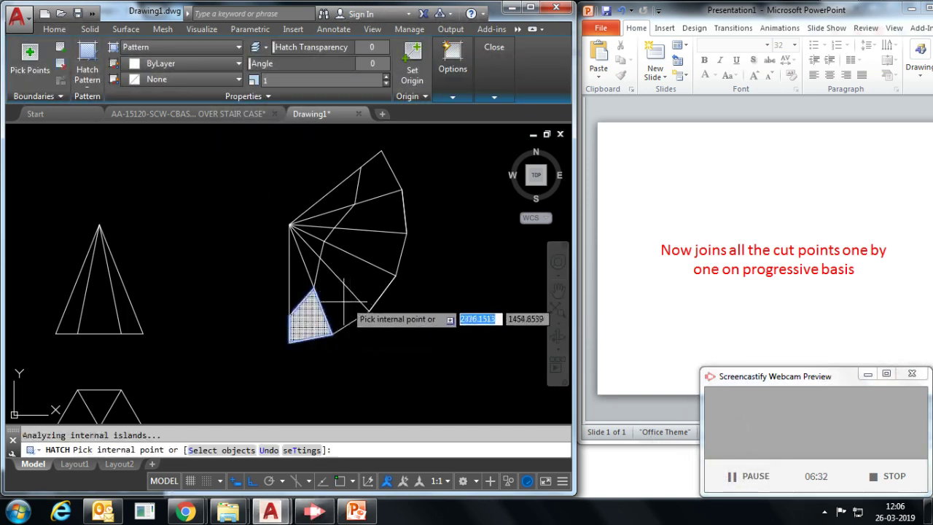
{"action": "left_click", "coordinate": [99, 80]}
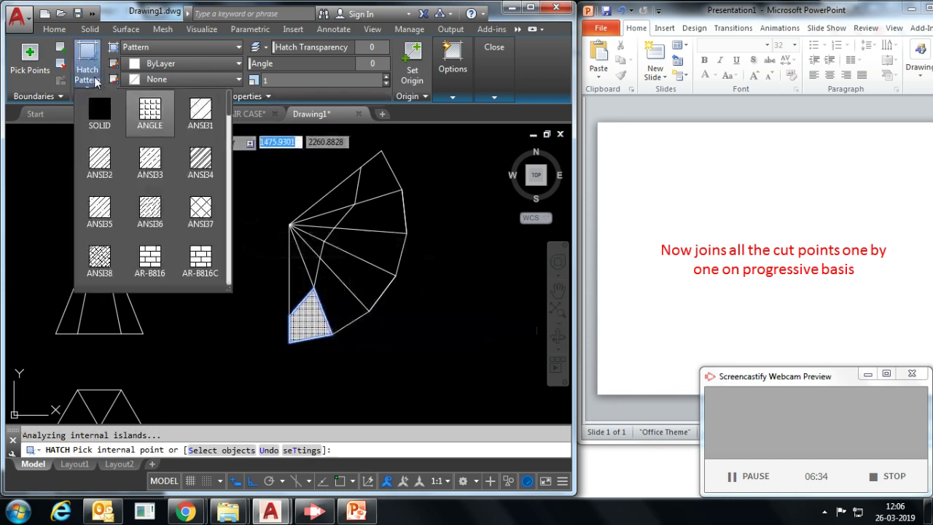
{"action": "left_click", "coordinate": [195, 128]}
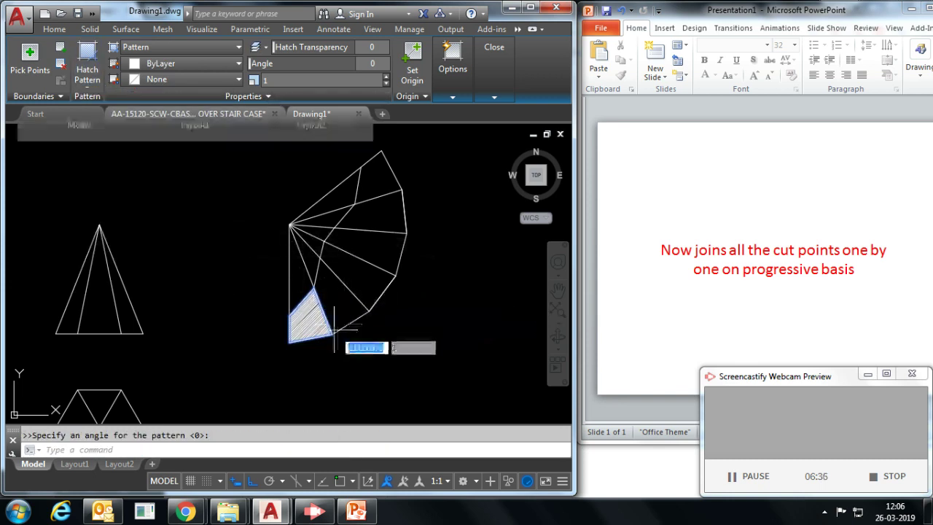
{"action": "scroll", "coordinate": [334, 325], "scroll_direction": "up", "scroll_amount": 4}
{"action": "scroll", "coordinate": [328, 287], "scroll_direction": "down", "scroll_amount": 2}
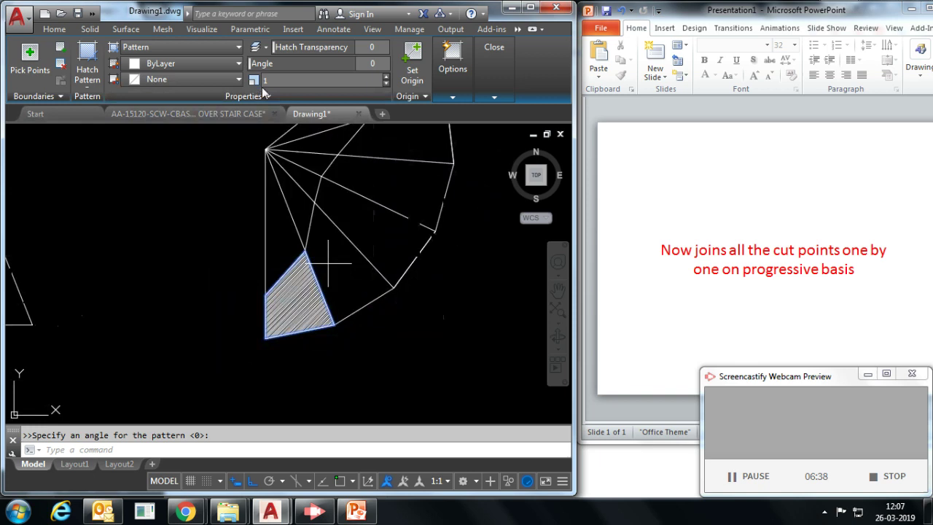
{"action": "type", "text": "0"}
{"action": "key", "text": "Return"}
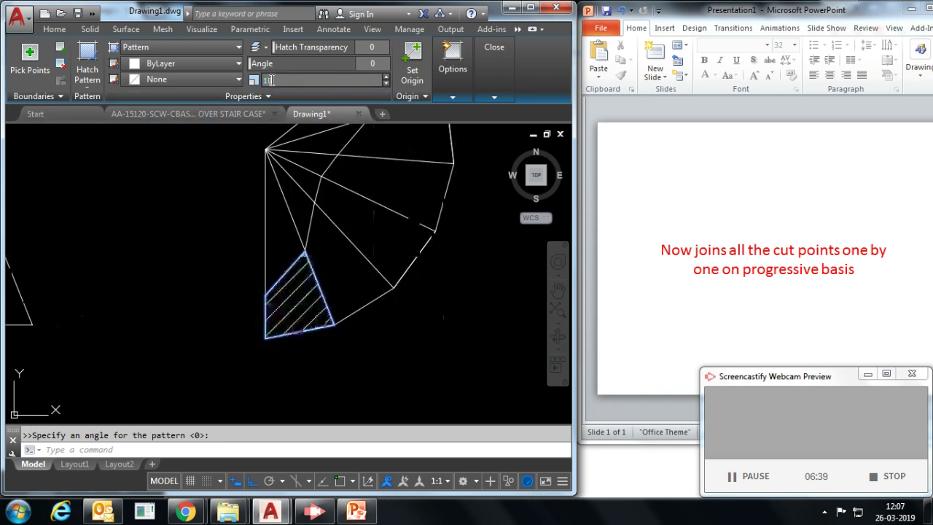
Add the remaining upper regions of the retained portion to the hatch and finish it.
{"action": "middle_click_drag", "start_coordinate": [372, 230], "coordinate": [370, 291]}
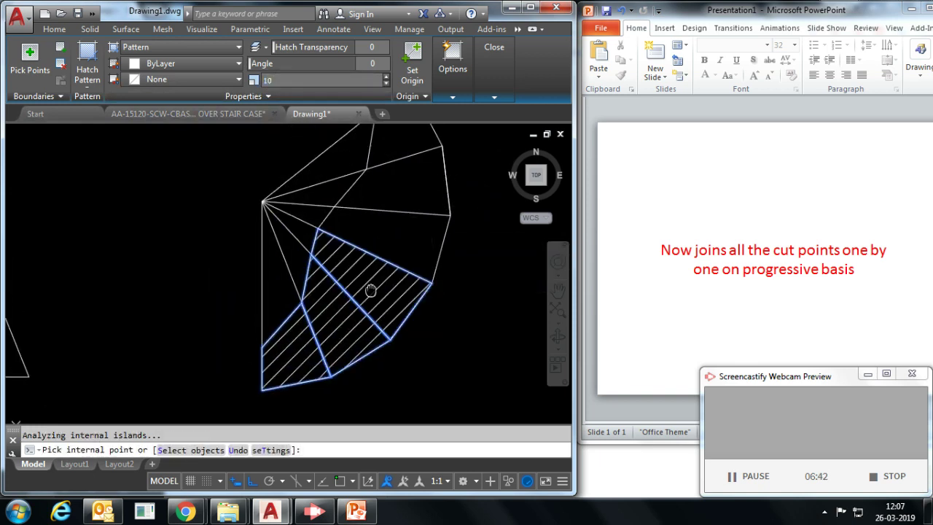
{"action": "left_click", "coordinate": [385, 297]}
{"action": "left_click", "coordinate": [393, 237]}
{"action": "left_click", "coordinate": [396, 183]}
{"action": "key", "text": "Return"}
{"action": "scroll", "coordinate": [475, 263], "scroll_direction": "down", "scroll_amount": 3}
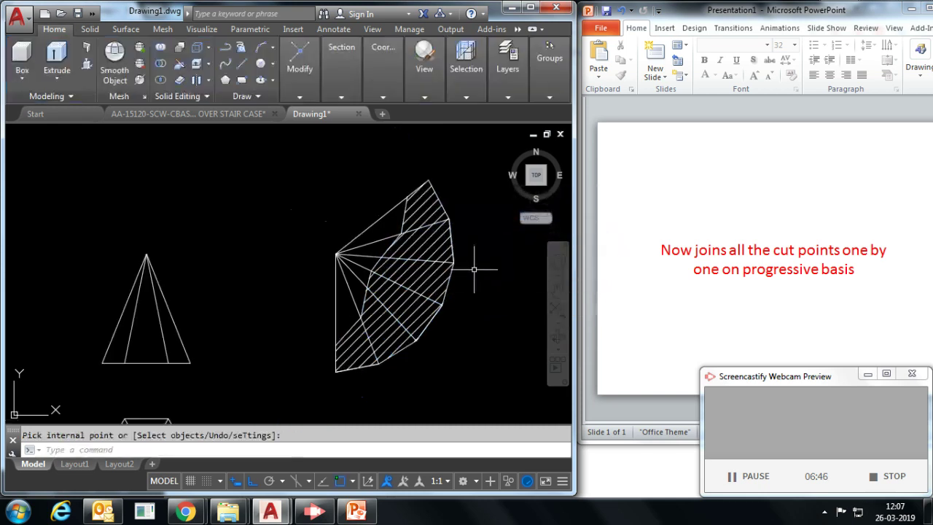
{"action": "scroll", "coordinate": [357, 209], "scroll_direction": "up", "scroll_amount": 2}
{"action": "scroll", "coordinate": [354, 222], "scroll_direction": "down", "scroll_amount": 2}
{"action": "middle_click_drag", "start_coordinate": [394, 240], "coordinate": [345, 206]}
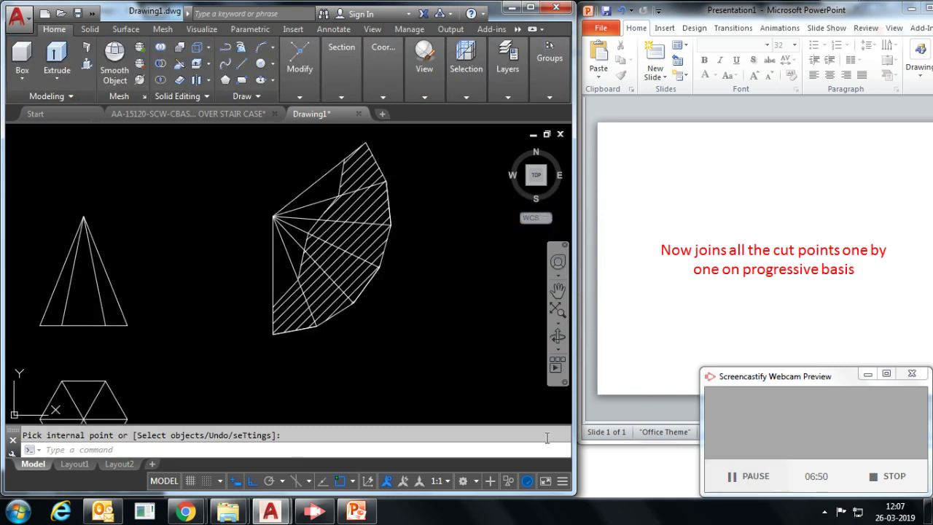
Retype the caption as 'This hatched portion is developed surface', then replace it with 'Thanks for watching'.
{"action": "left_click", "coordinate": [740, 262]}
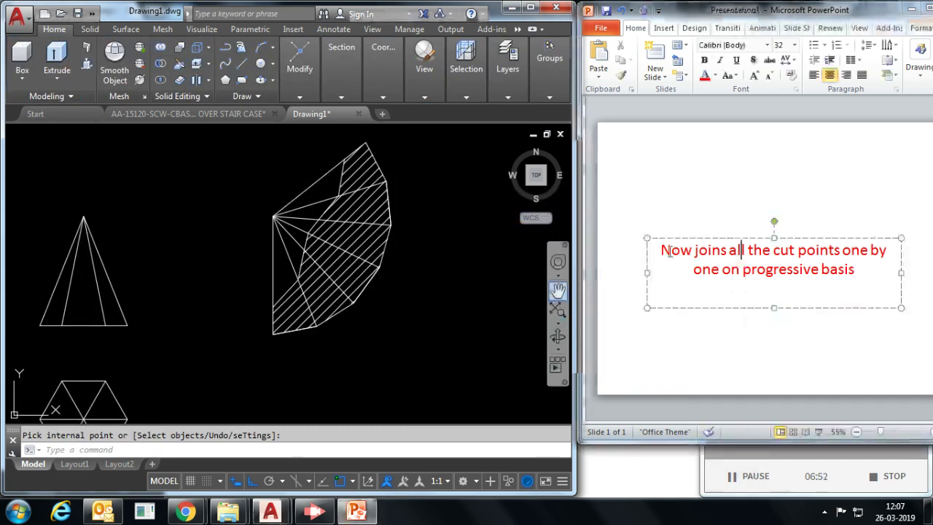
{"action": "left_click_drag", "start_coordinate": [661, 249], "coordinate": [852, 285]}
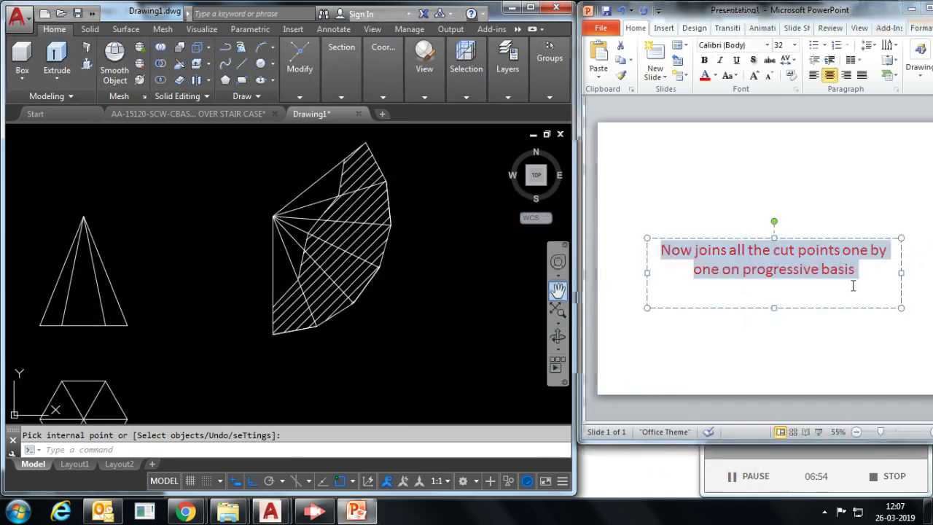
{"action": "type", "text": "This hatch"}
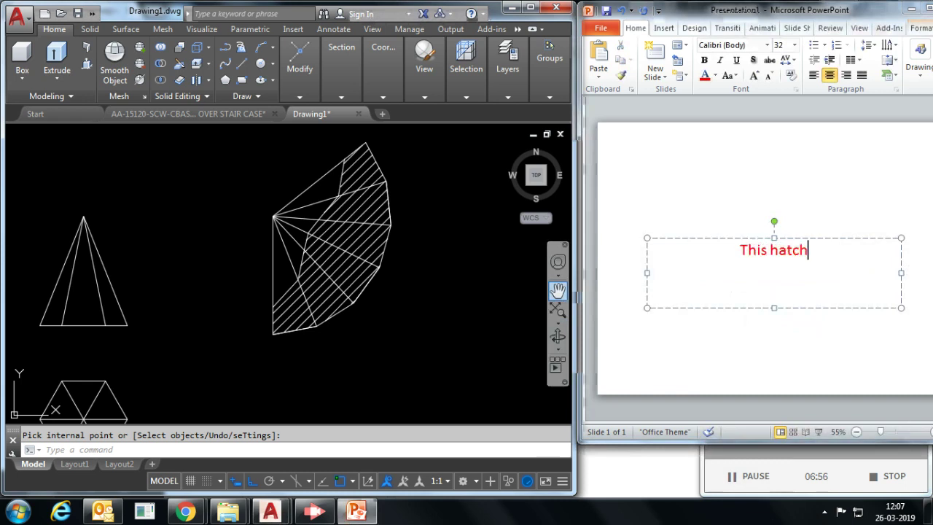
{"action": "type", "text": "ed portion is developmed surface"}
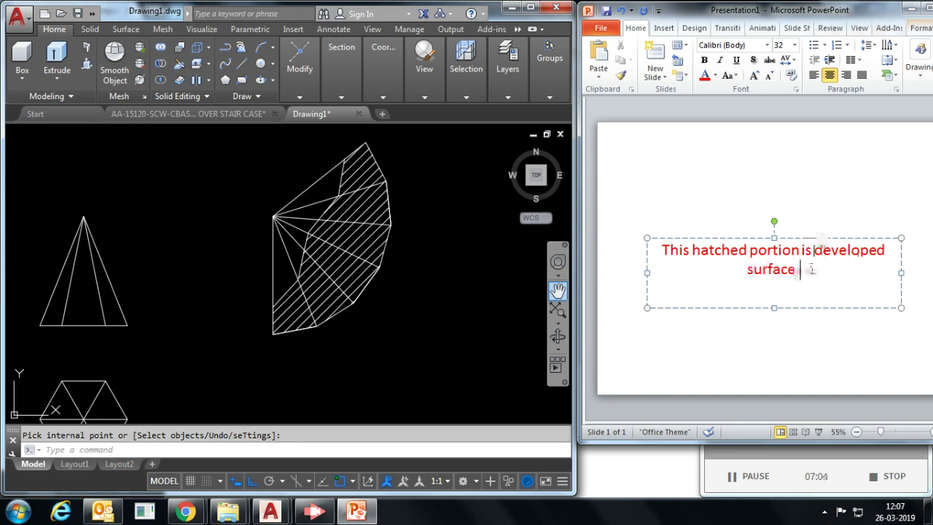
{"action": "left_click_drag", "start_coordinate": [810, 268], "coordinate": [629, 260]}
{"action": "type", "text": "T"}
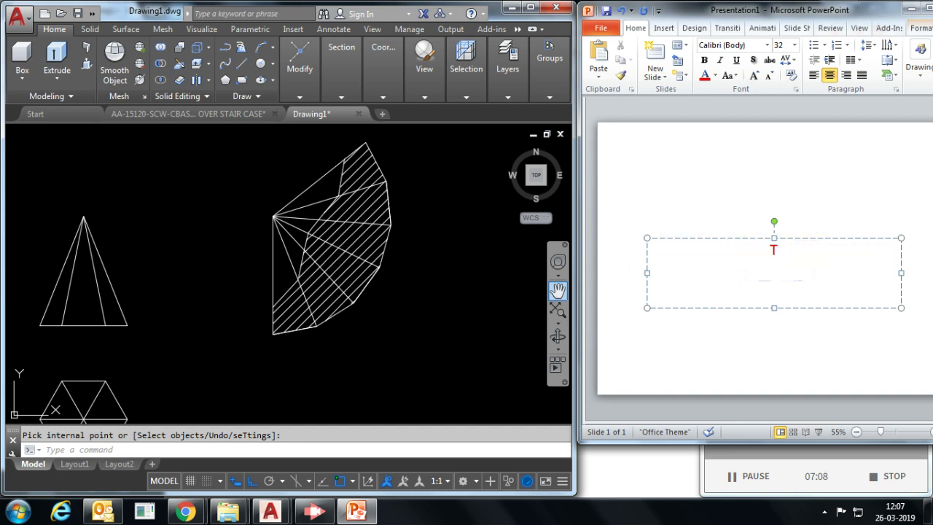
{"action": "type", "text": "hanks for watching"}
Add lines 'Please subscribe our channel' and 'Knowledge world express', colouring the last one dark blue.
{"action": "key", "text": "Return"}
{"action": "type", "text": "Please"}
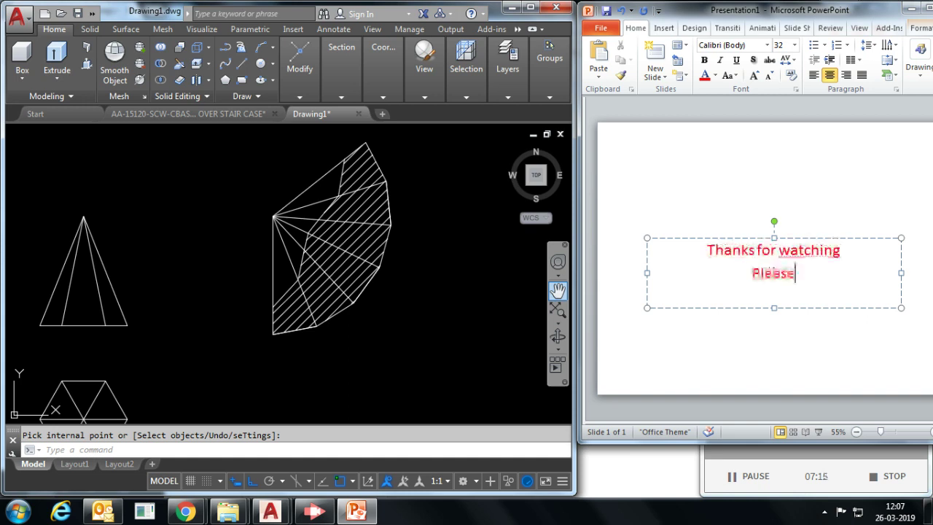
{"action": "type", "text": " subscribe our channel"}
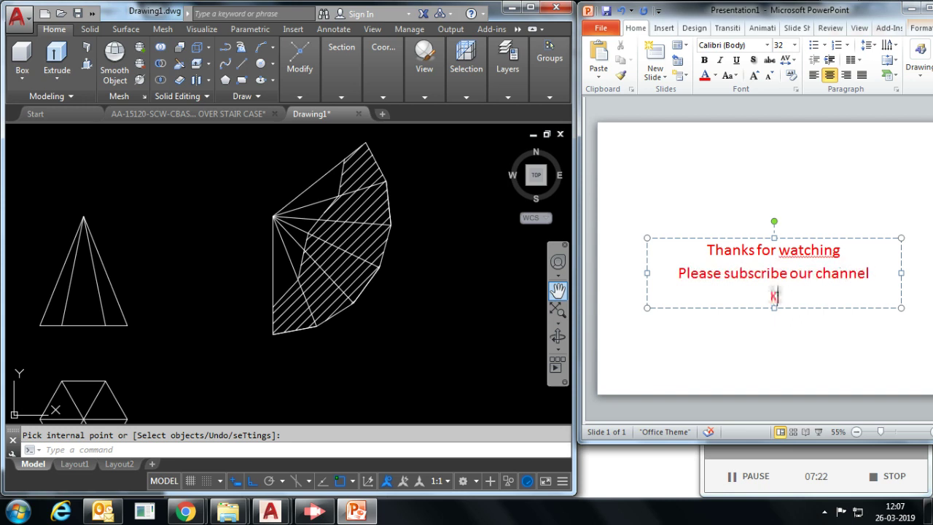
{"action": "type", "text": " Knowledge world express"}
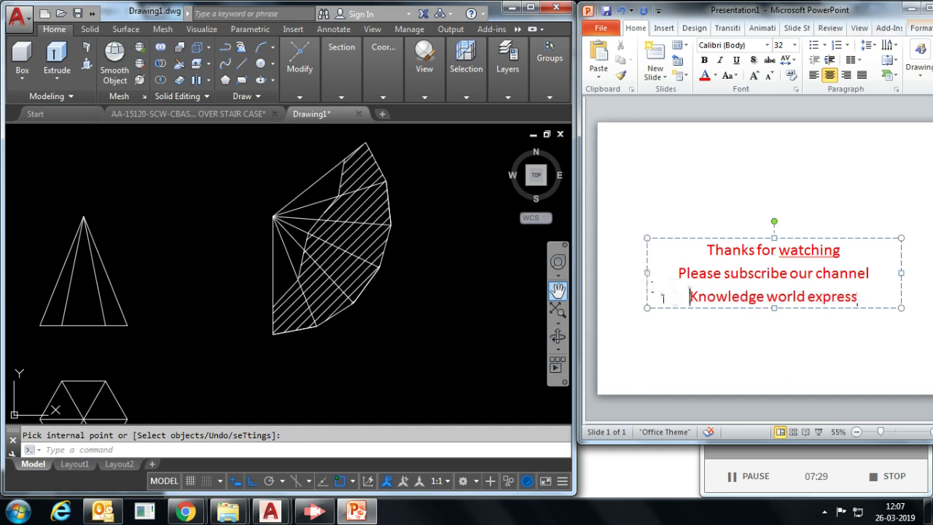
{"action": "left_click_drag", "start_coordinate": [662, 298], "coordinate": [860, 298]}
{"action": "left_click", "coordinate": [716, 76]}
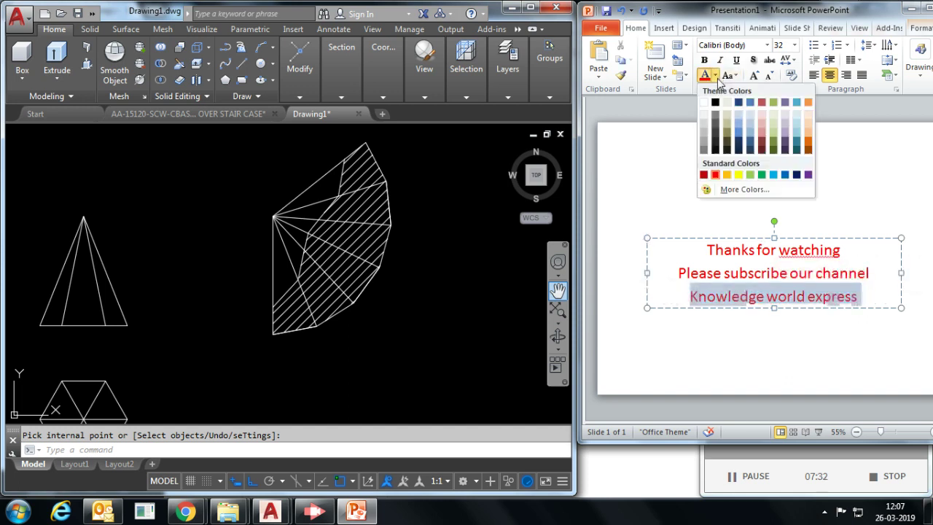
{"action": "left_click", "coordinate": [796, 174]}
{"action": "left_click", "coordinate": [780, 347]}
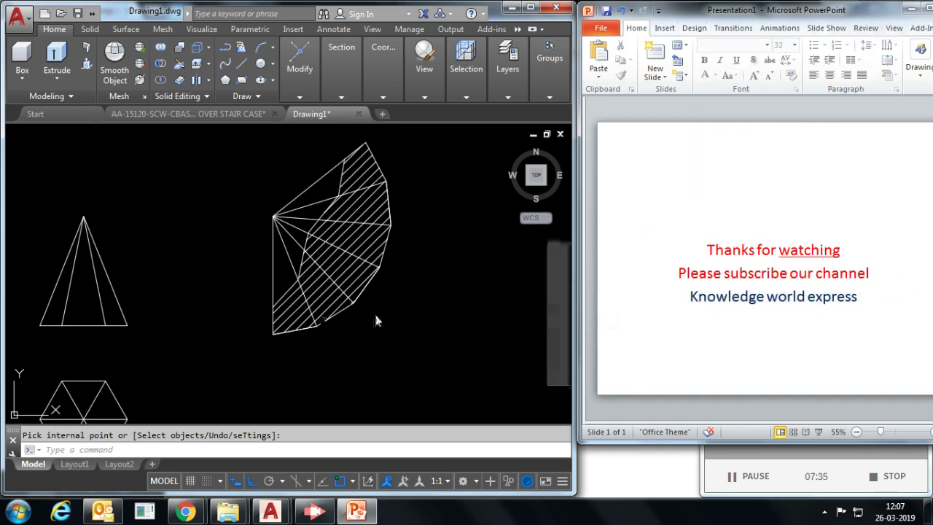
{"action": "scroll", "coordinate": [374, 319], "scroll_direction": "down", "scroll_amount": 5}
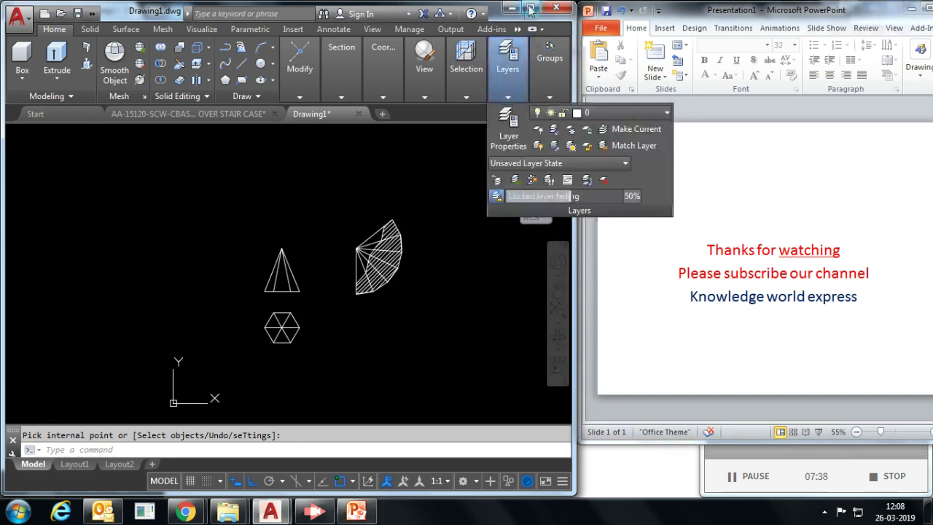
Maximize AutoCAD and zoom in on the pyramid views and hatched development.
{"action": "left_click", "coordinate": [529, 7]}
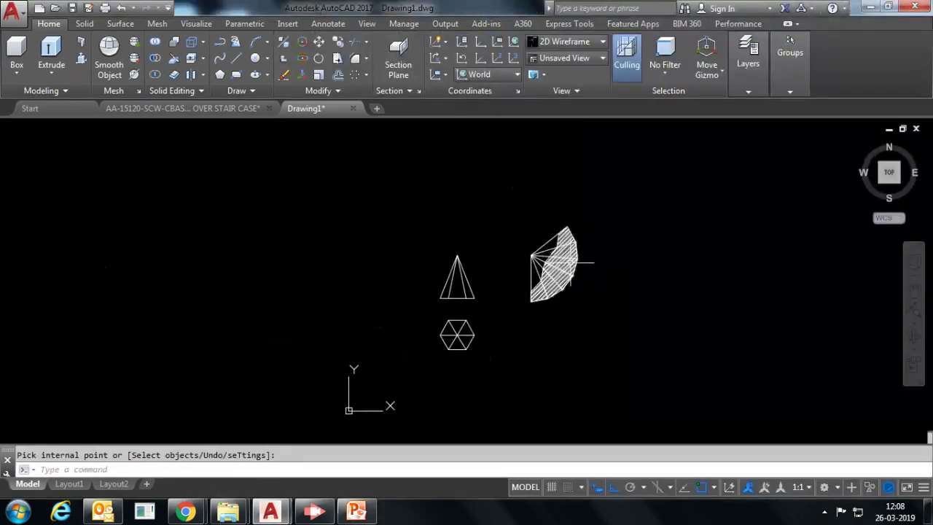
{"action": "scroll", "coordinate": [520, 299], "scroll_direction": "up", "scroll_amount": 2}
{"action": "scroll", "coordinate": [519, 299], "scroll_direction": "up", "scroll_amount": 3}
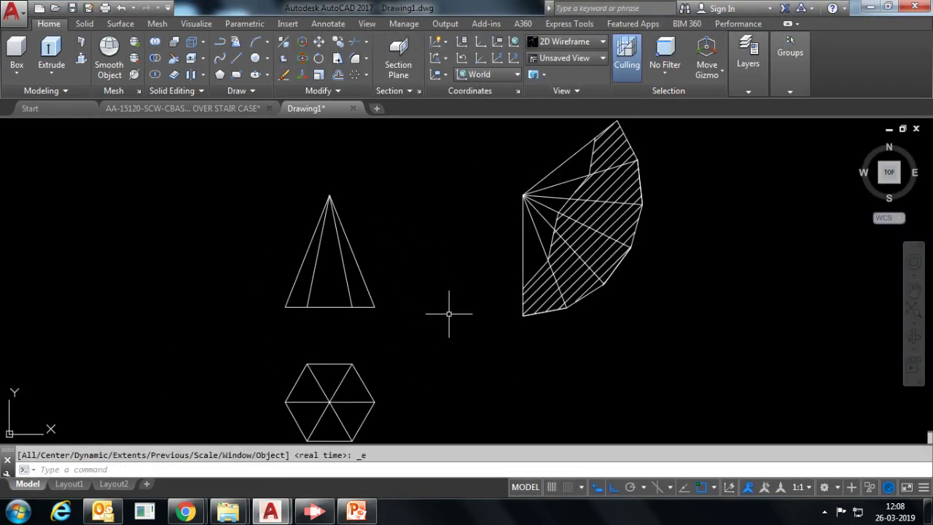
{"action": "middle_click_drag", "start_coordinate": [449, 313], "coordinate": [404, 324]}
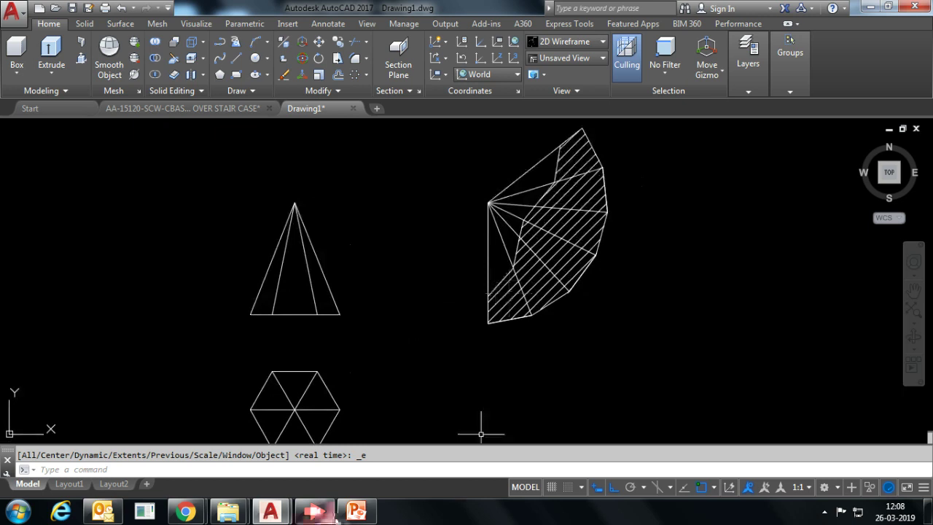